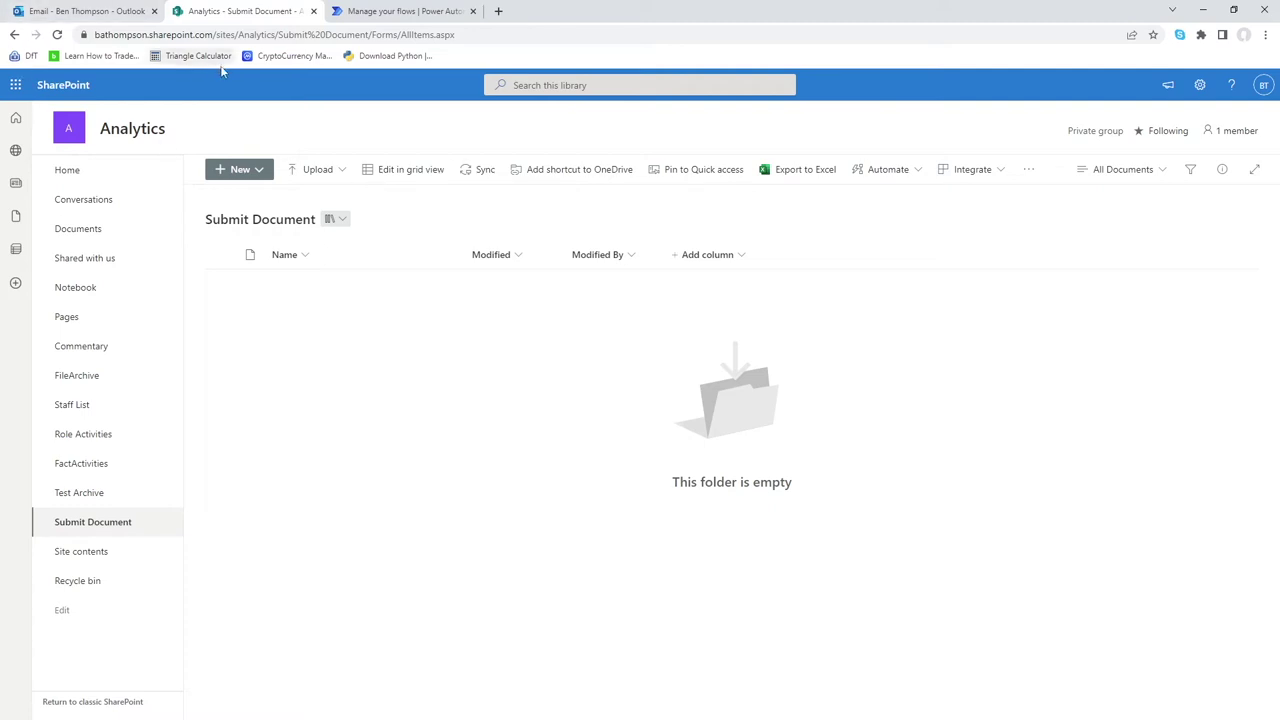
- Switch to Power Automate and start a new automated cloud flow named "NewSharePointFile"
left_click(400, 12)
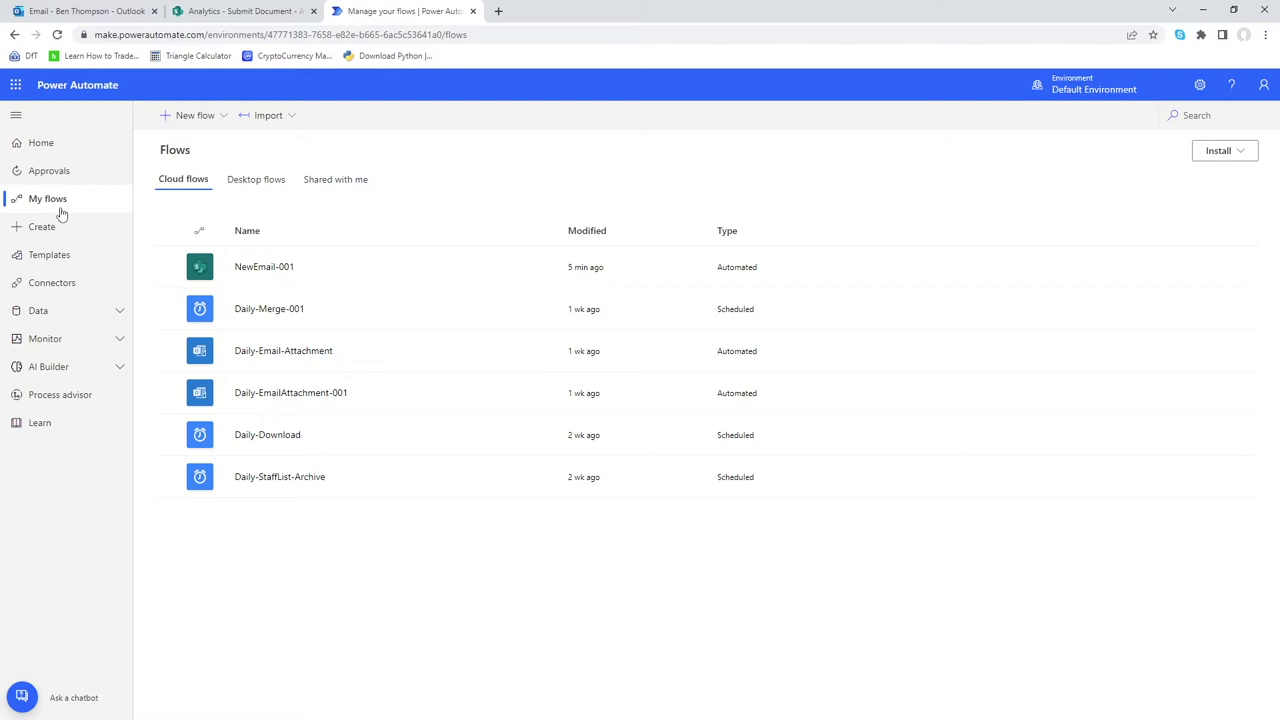
left_click(190, 116)
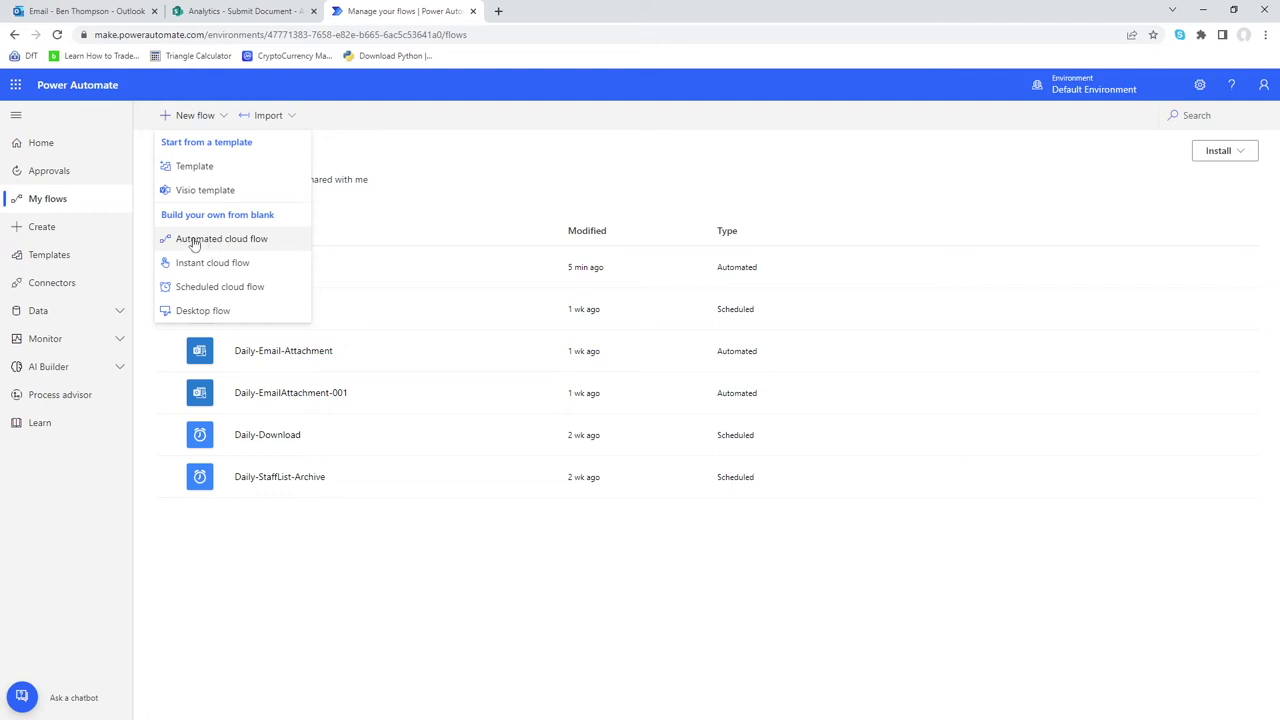
left_click(239, 245)
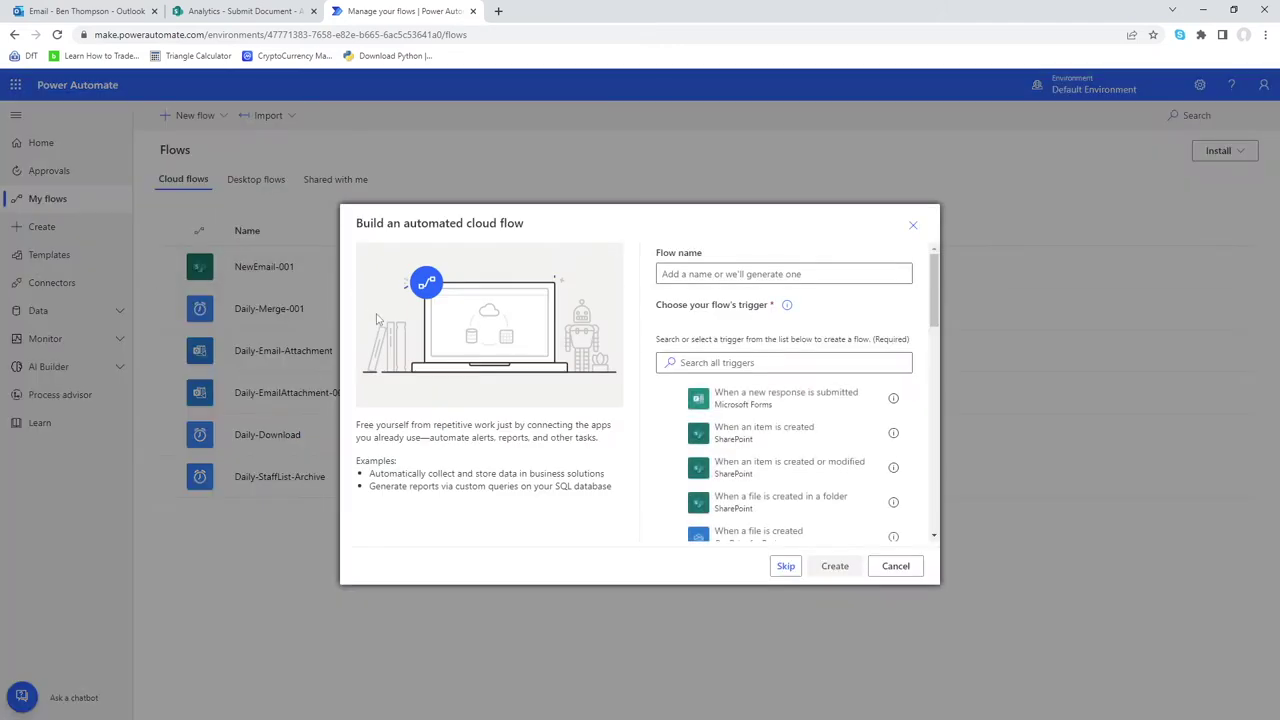
left_click(676, 270)
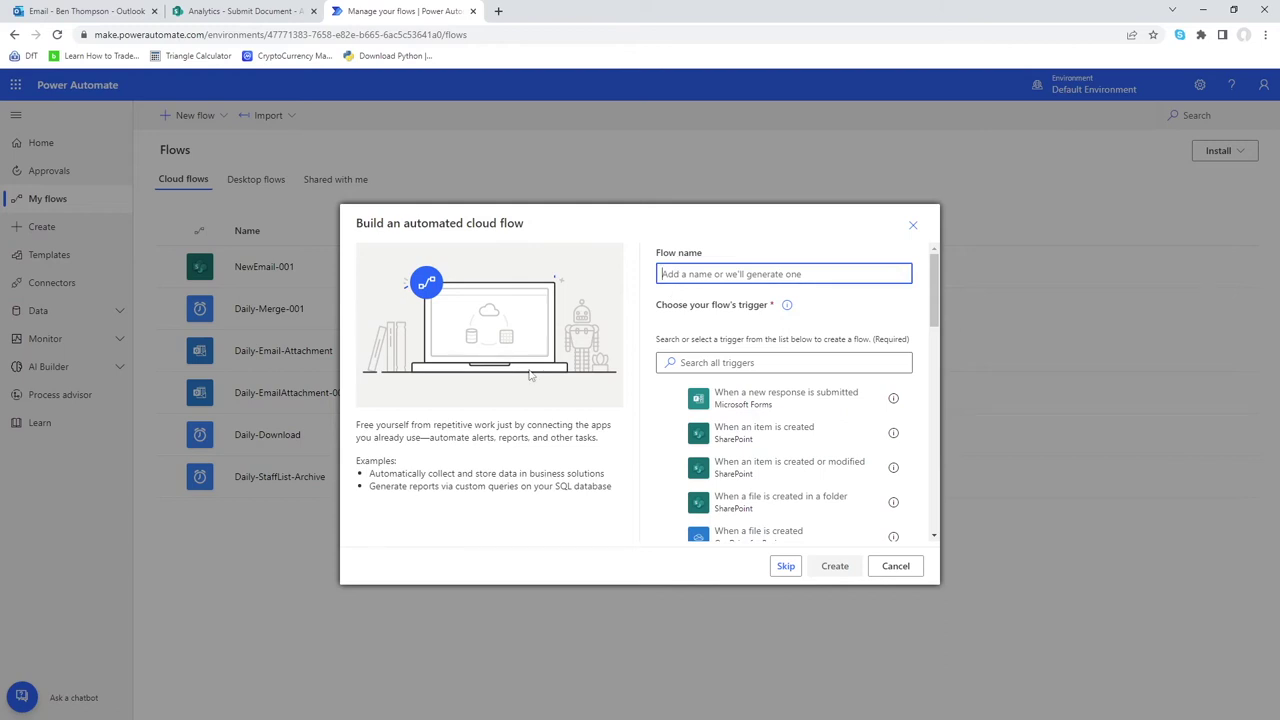
type("NewSharePointFile")
key("ctrl+a")
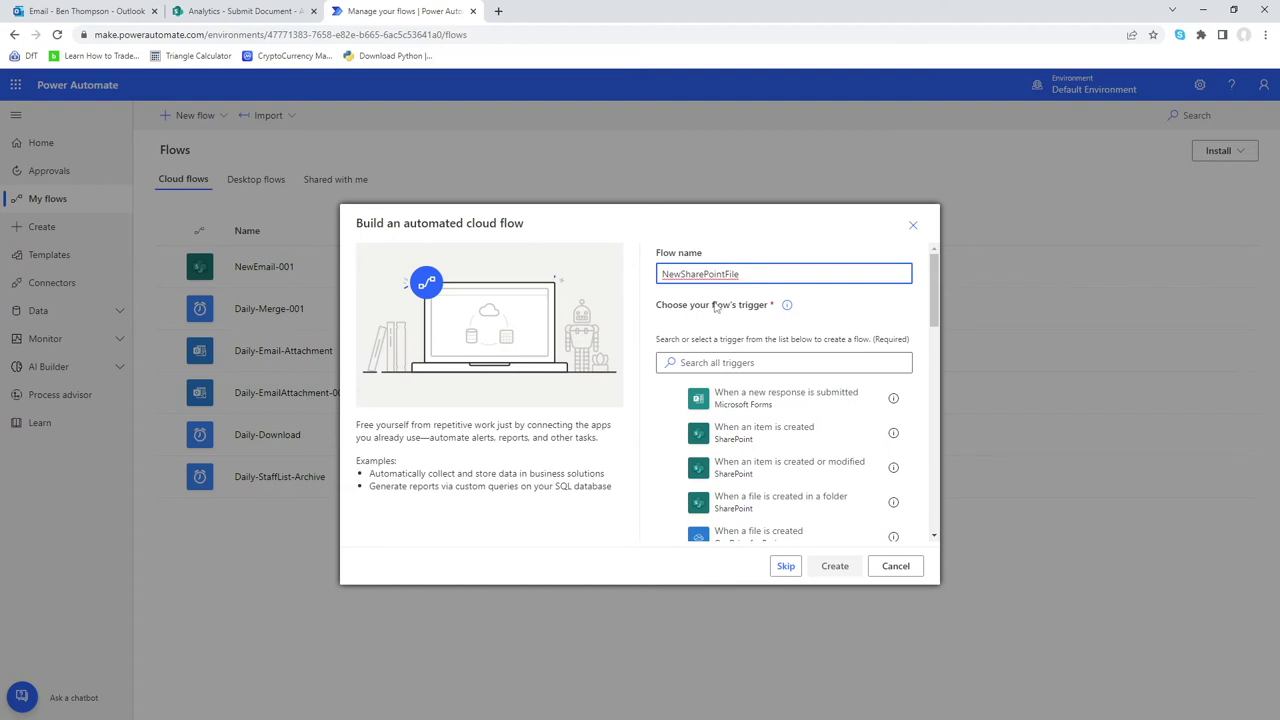
- Find the SharePoint trigger "When a file is created (properties only)" and create the flow with it
left_click(688, 365)
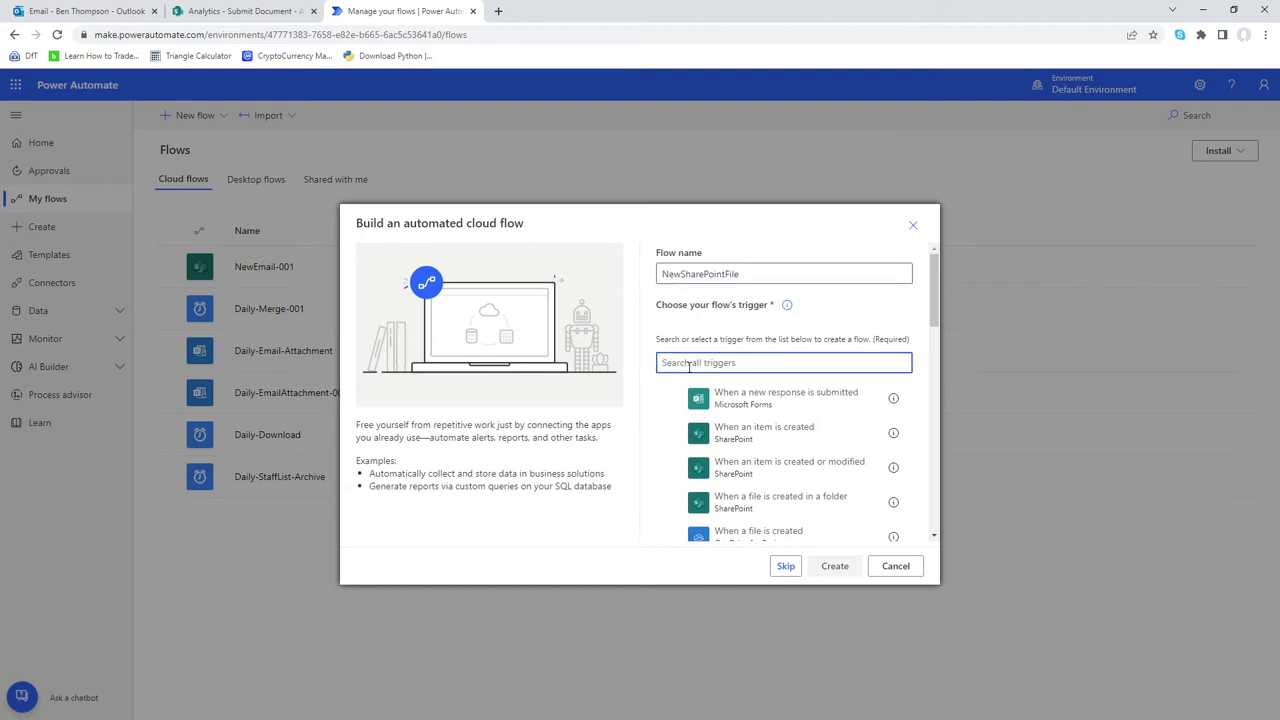
type("new file")
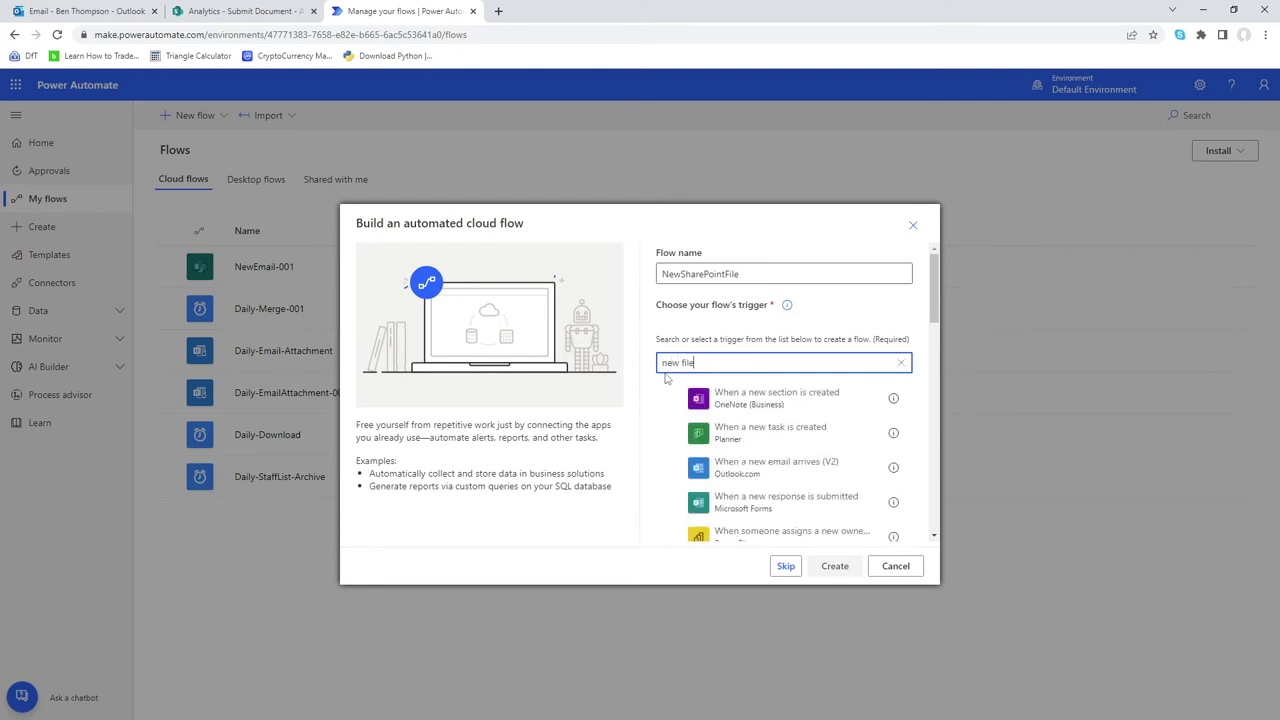
type(" t")
type("ile created")
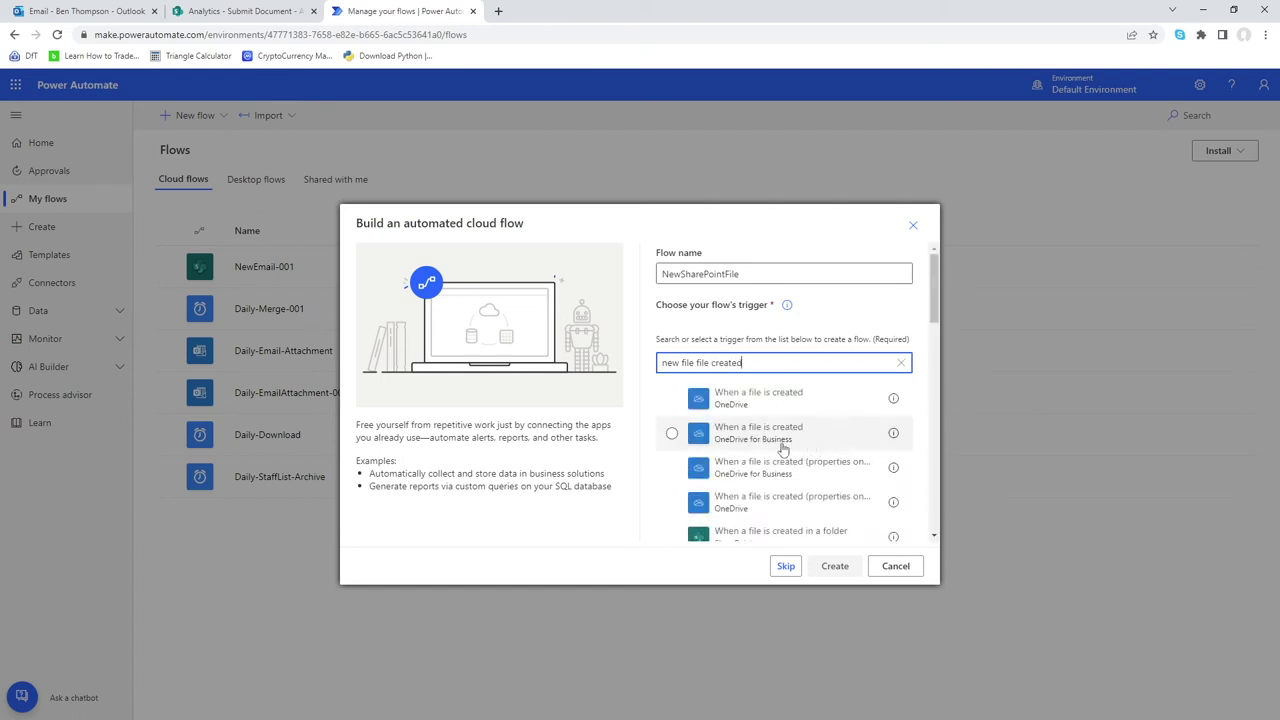
scroll(790, 452, "down", 2)
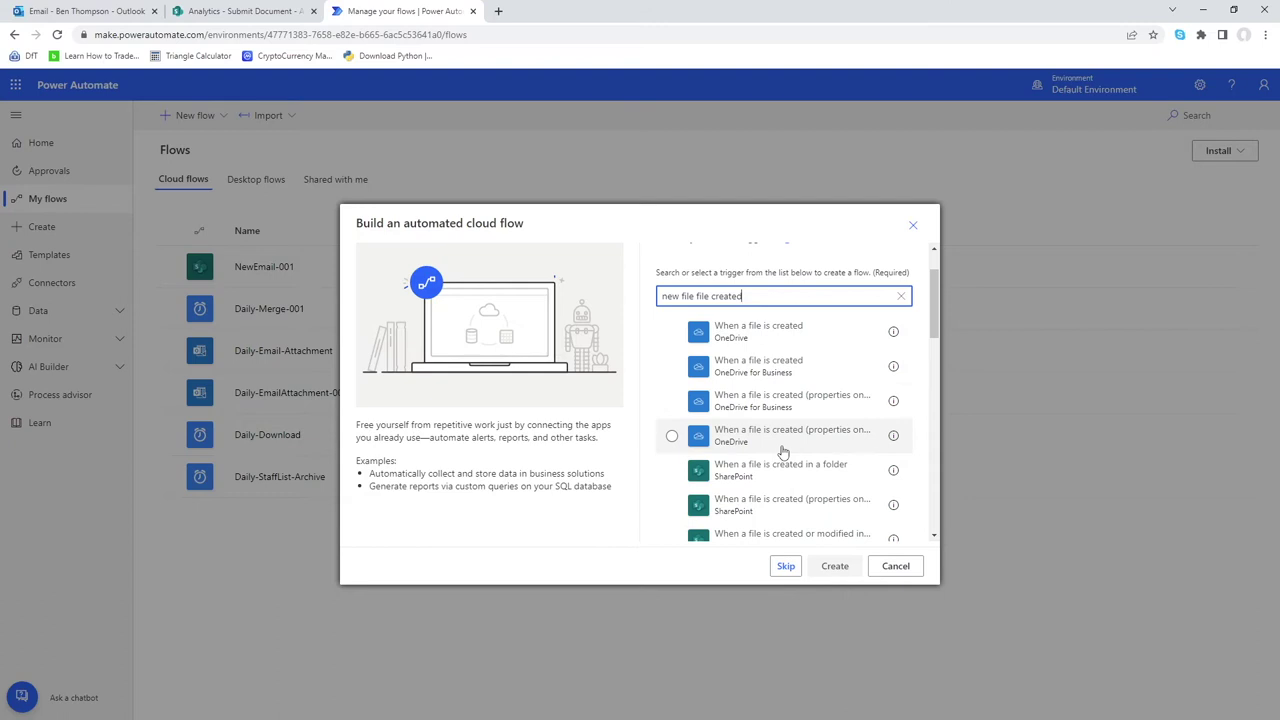
scroll(783, 452, "down", 1)
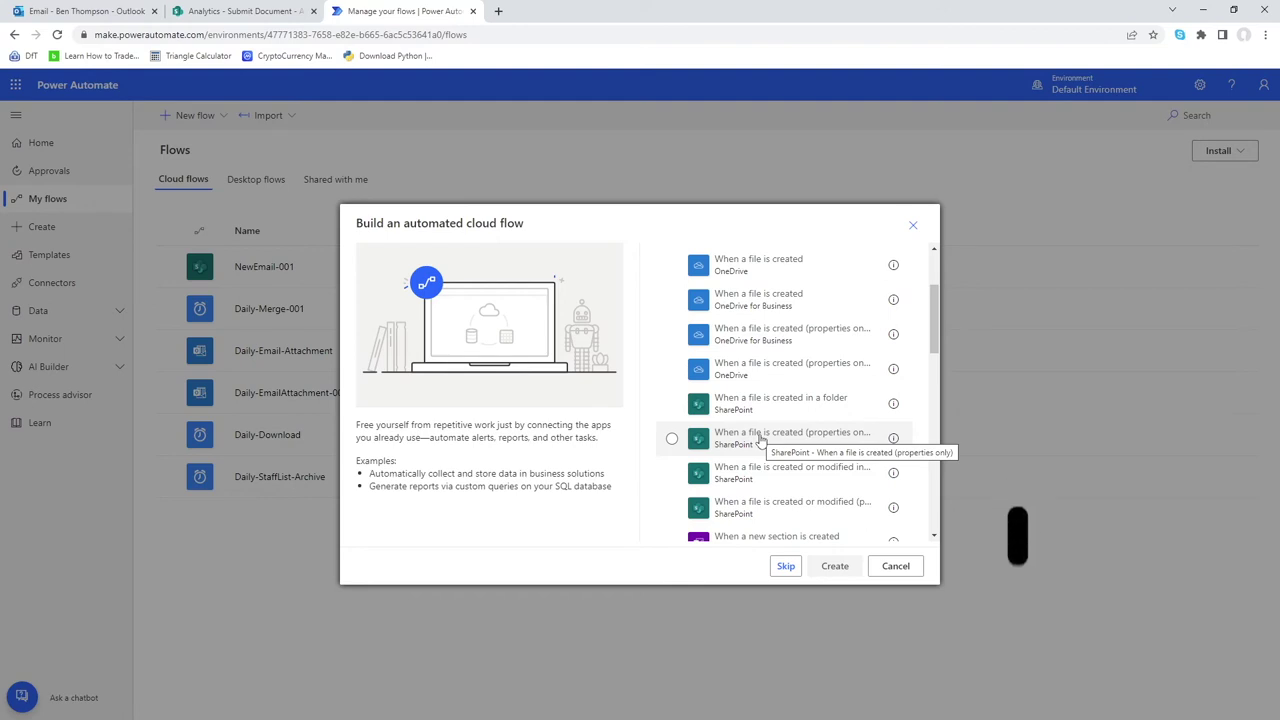
left_click(760, 440)
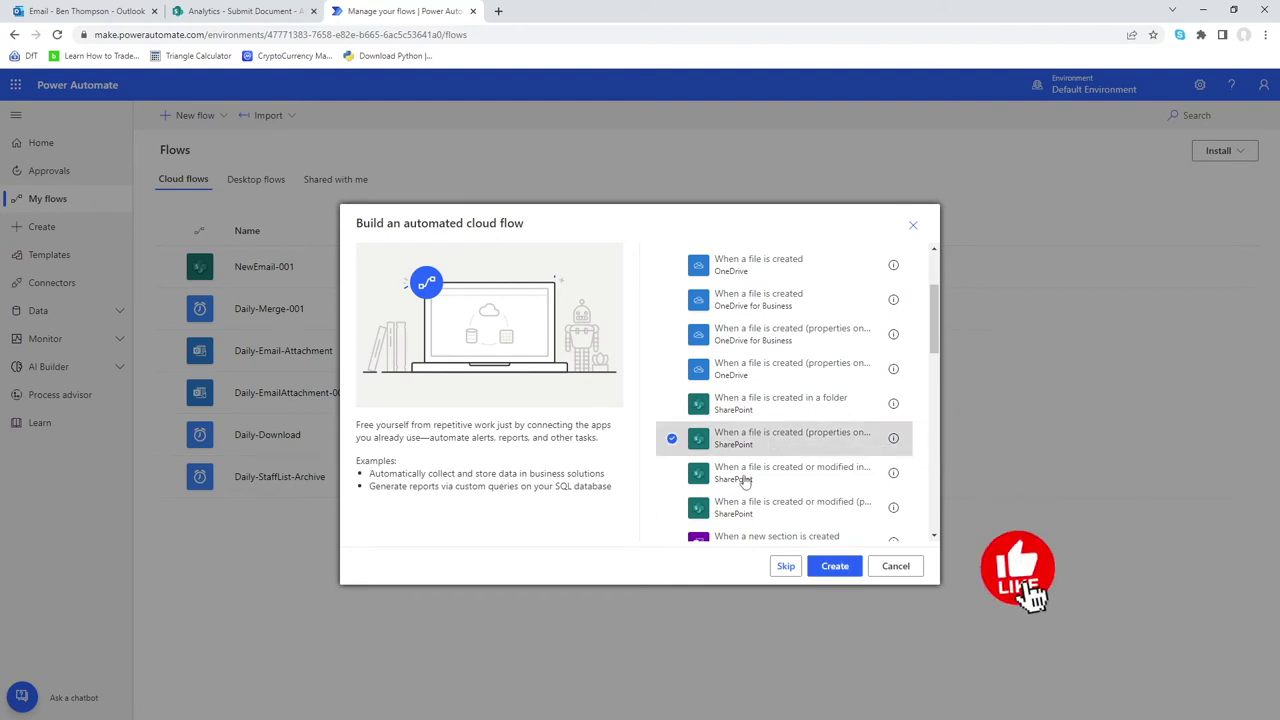
left_click(835, 566)
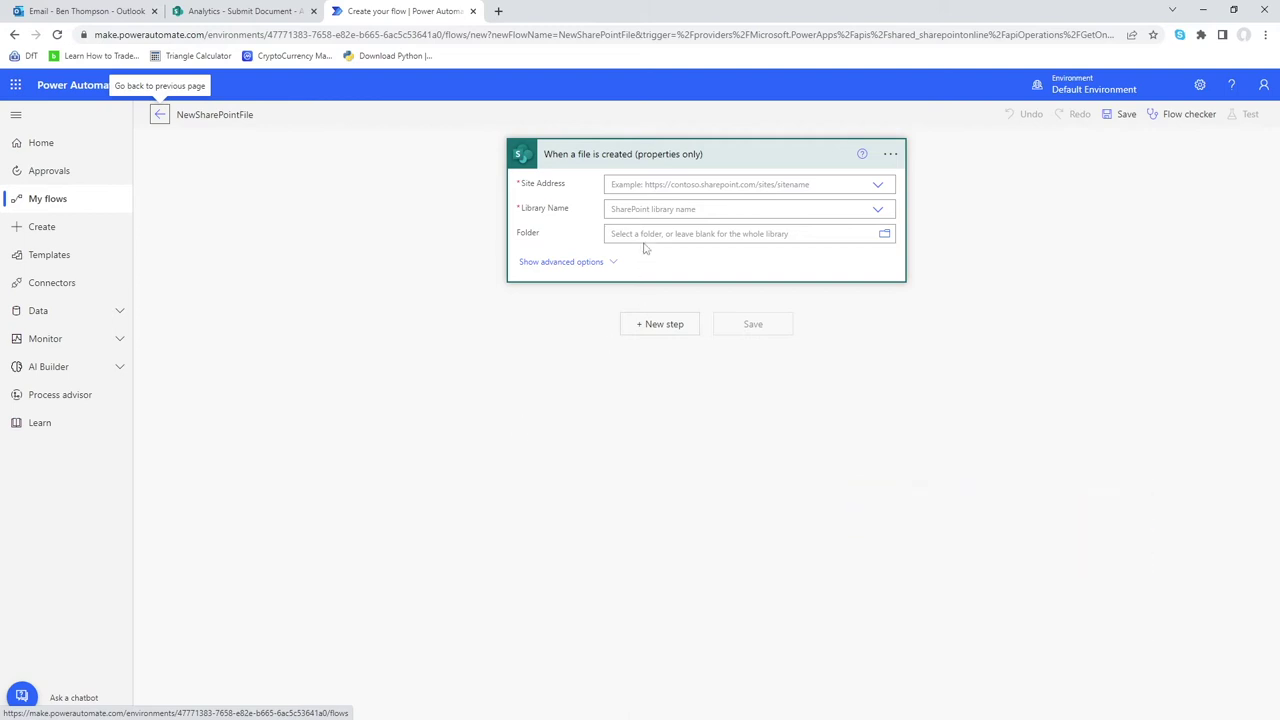
- Set the trigger's site address to the Analytics site and its library to Submit Document
left_click(641, 187)
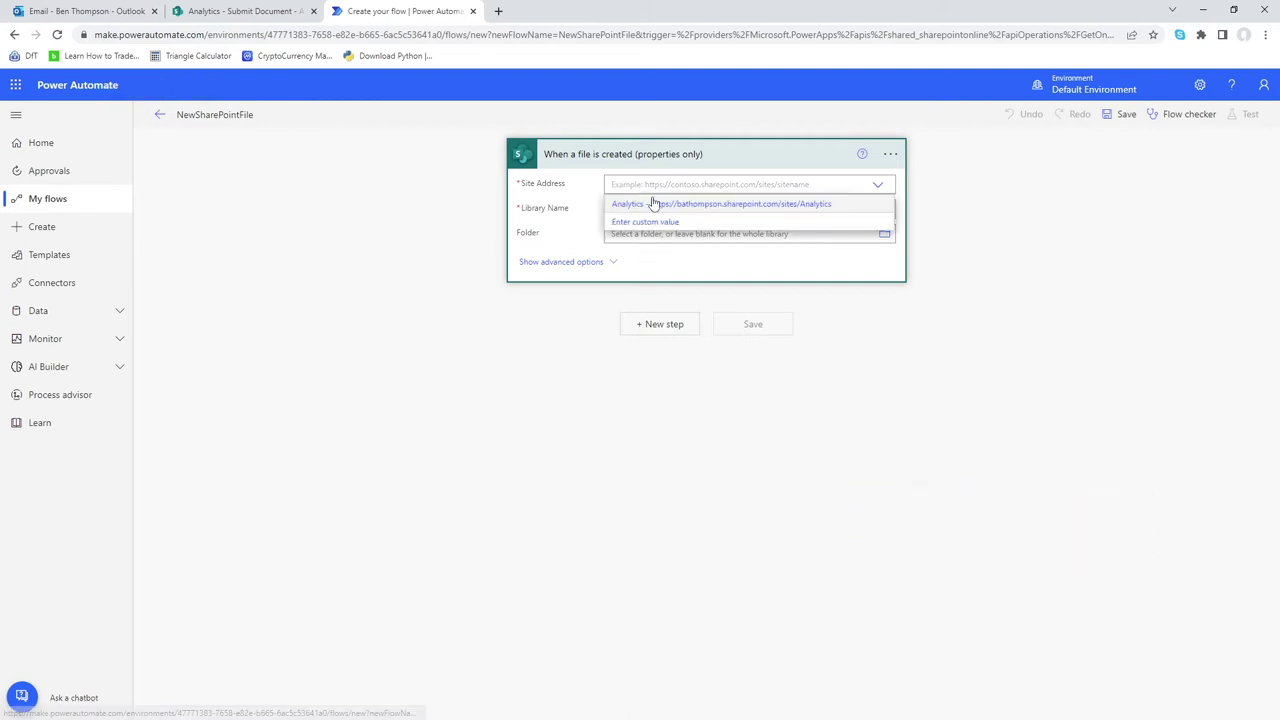
left_click(716, 207)
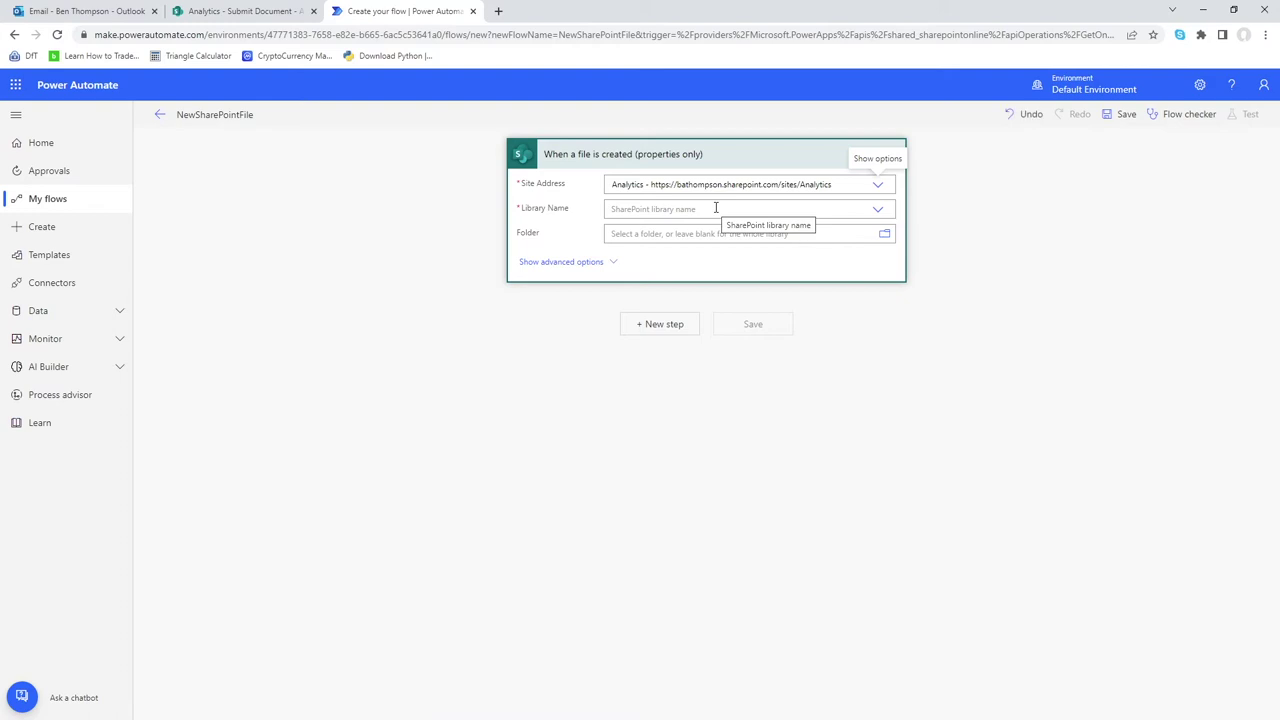
left_click(716, 207)
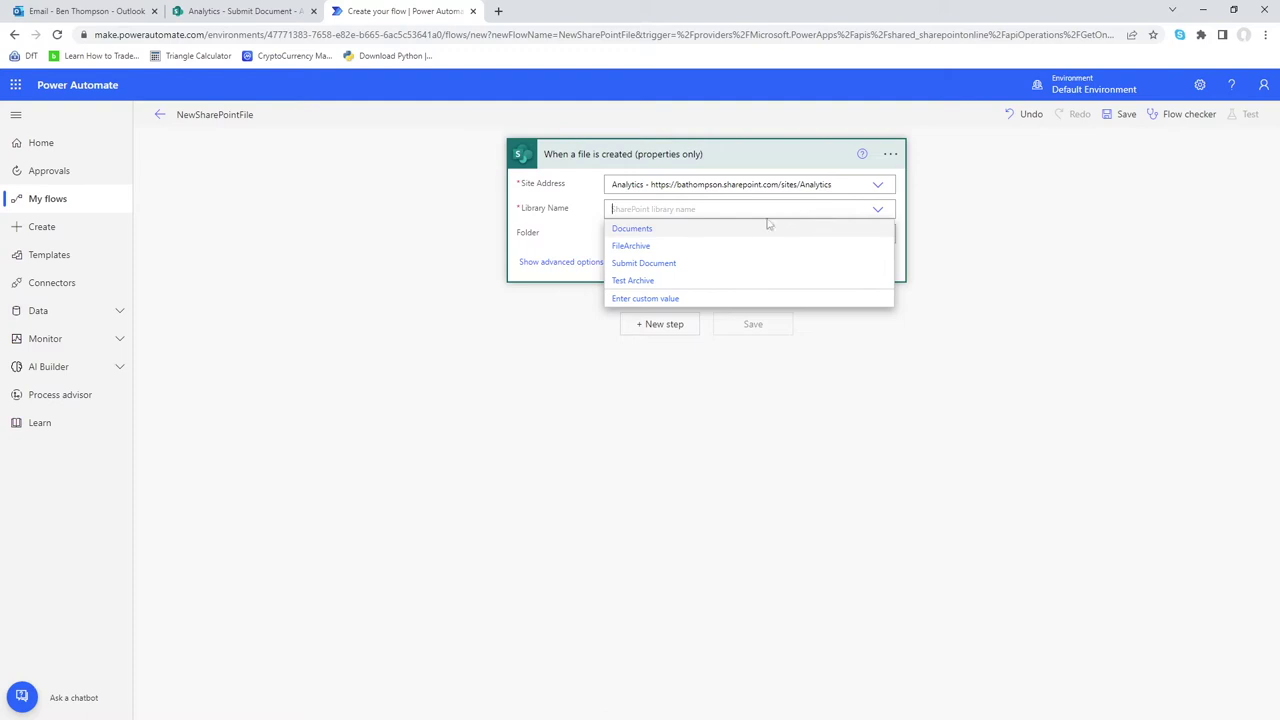
left_click(644, 266)
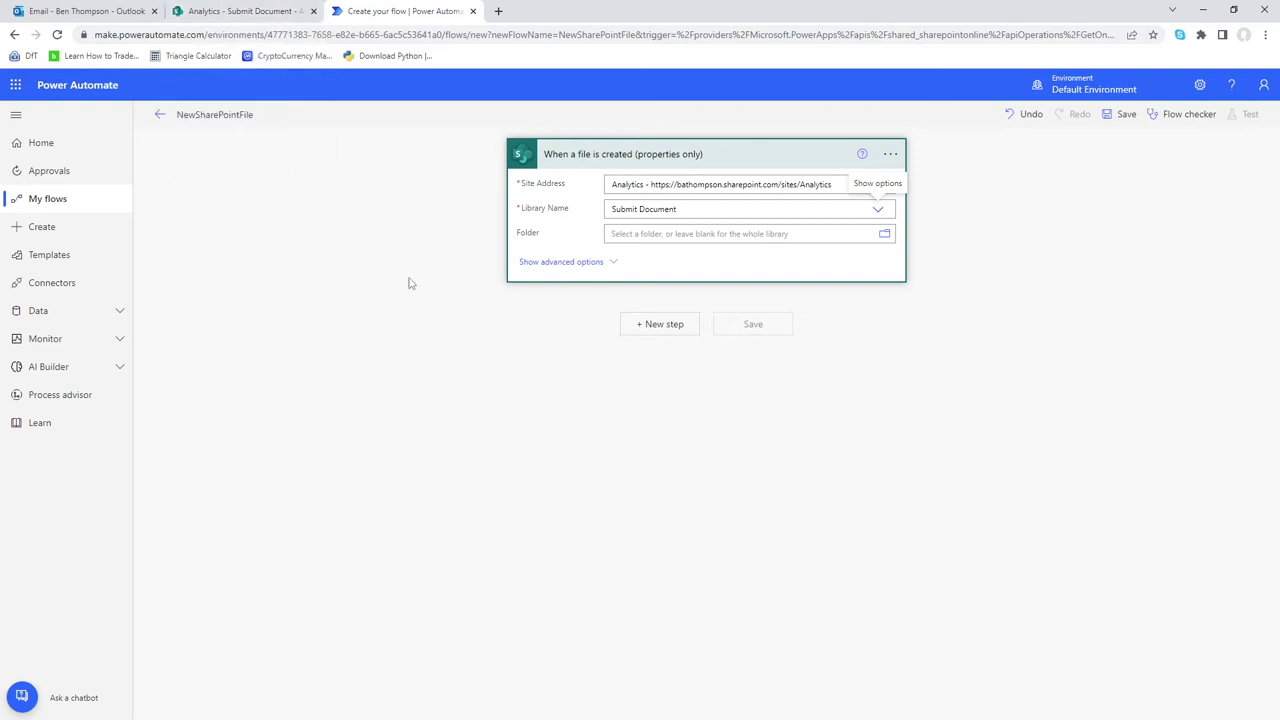
- Add the Office 365 Outlook action "Send an email (V2)" after the trigger and switch it to another connection
left_click(657, 325)
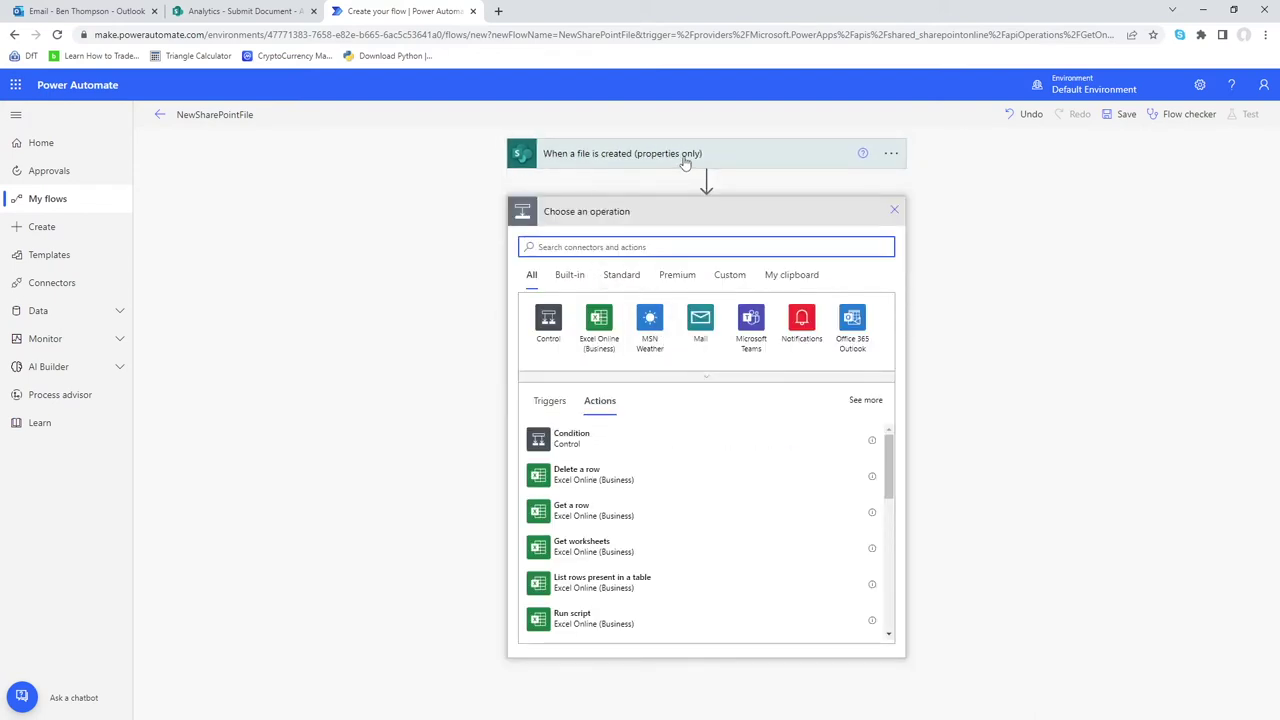
type("send email")
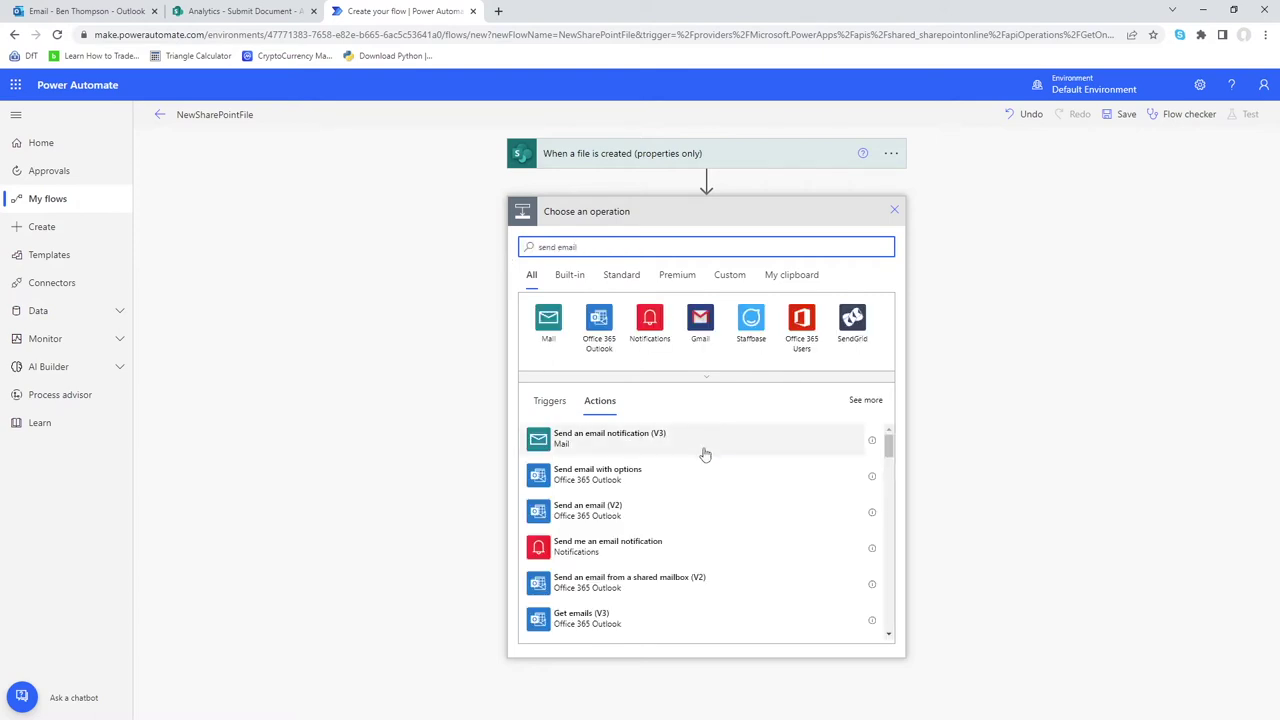
scroll(672, 510, "down", 1)
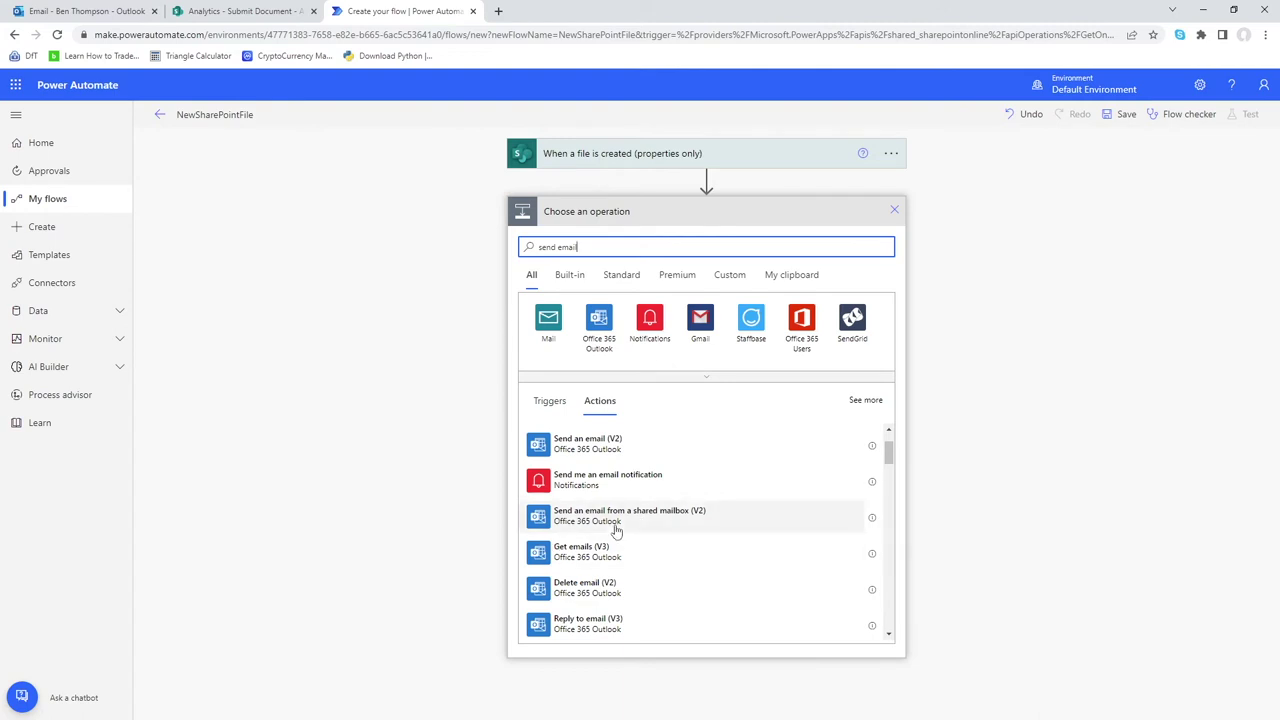
left_click(588, 444)
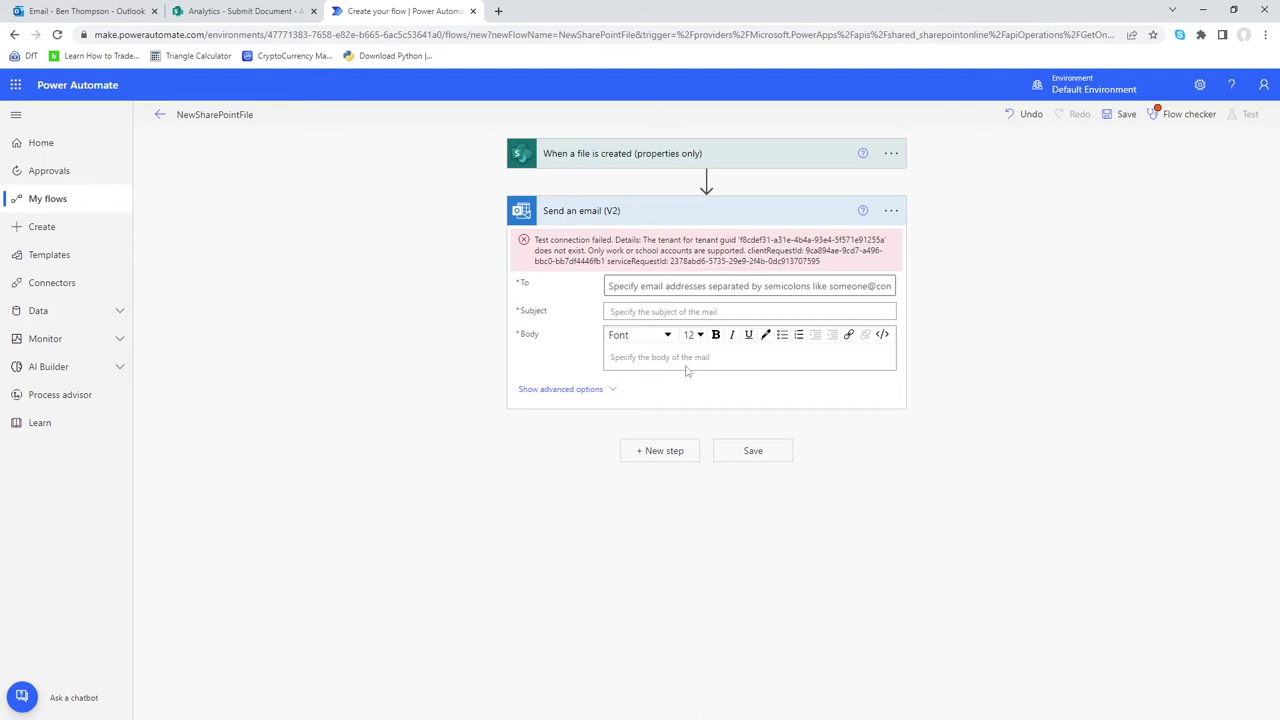
left_click(890, 210)
left_click(975, 457)
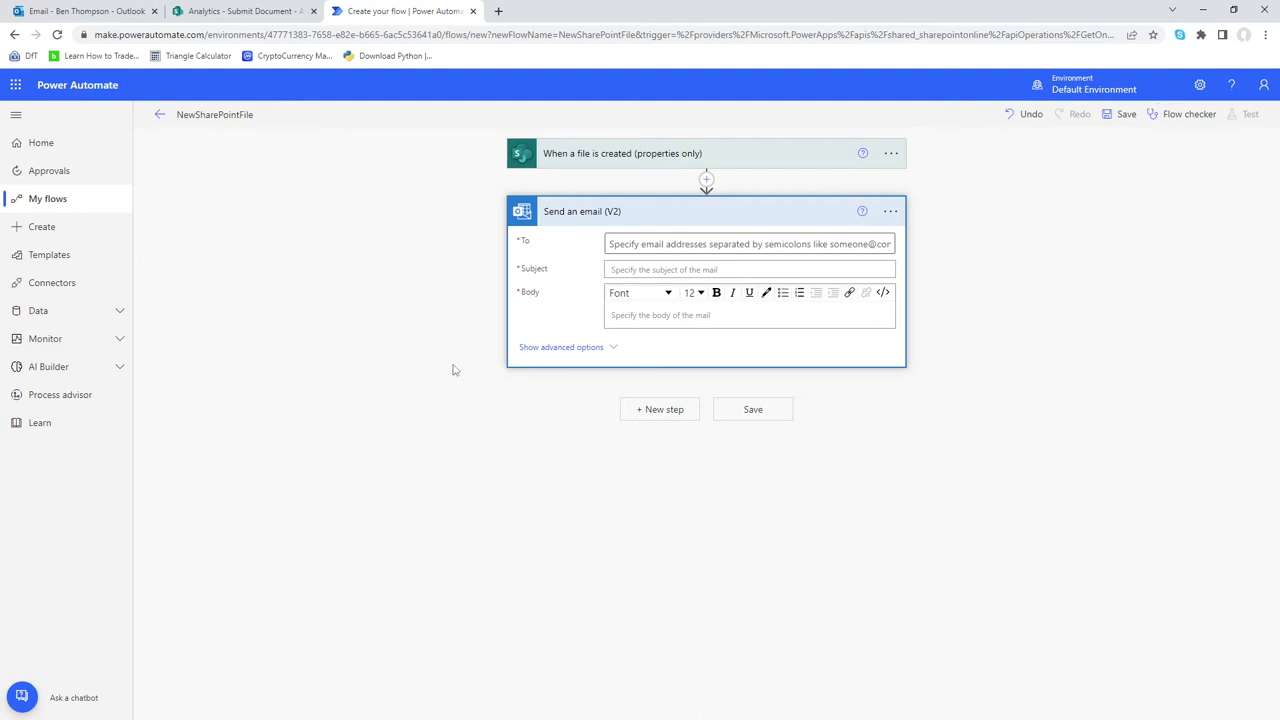
- Fill in the recipient's e-mail address and set the subject to "New File - Submit Document"
left_click(630, 244)
key("ctrl+v")
left_click(802, 308)
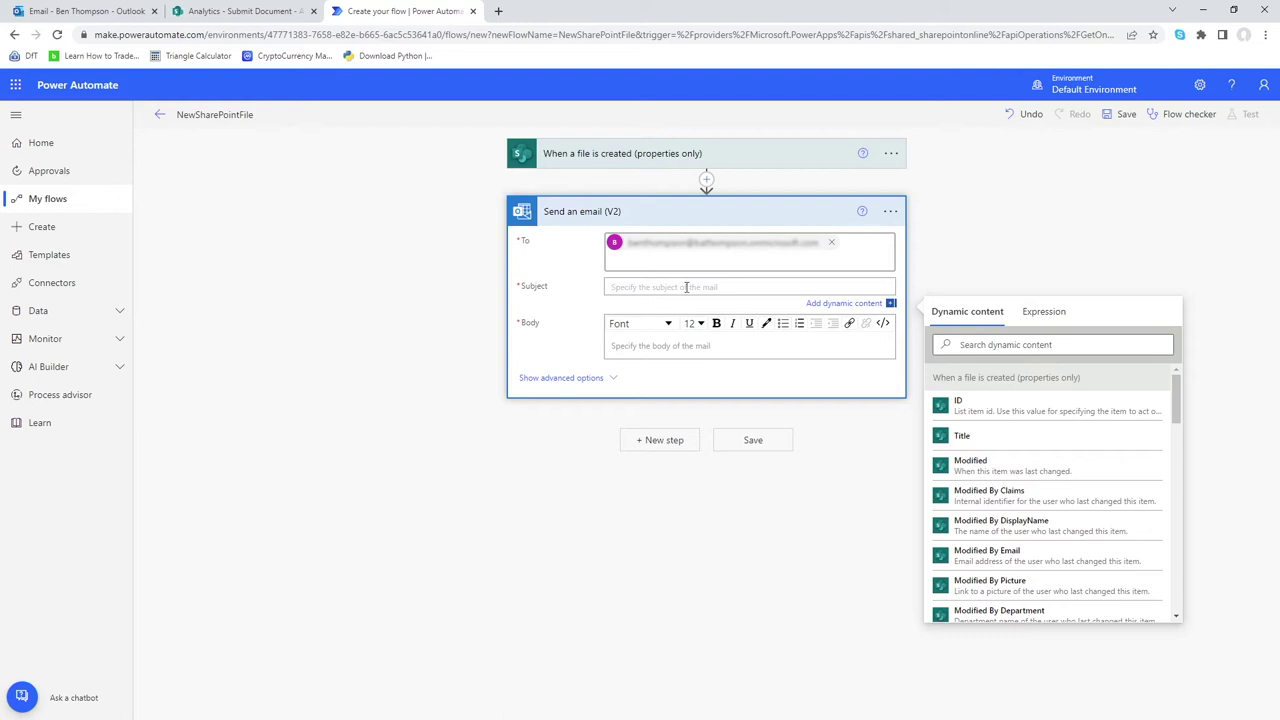
type("New File - Submit")
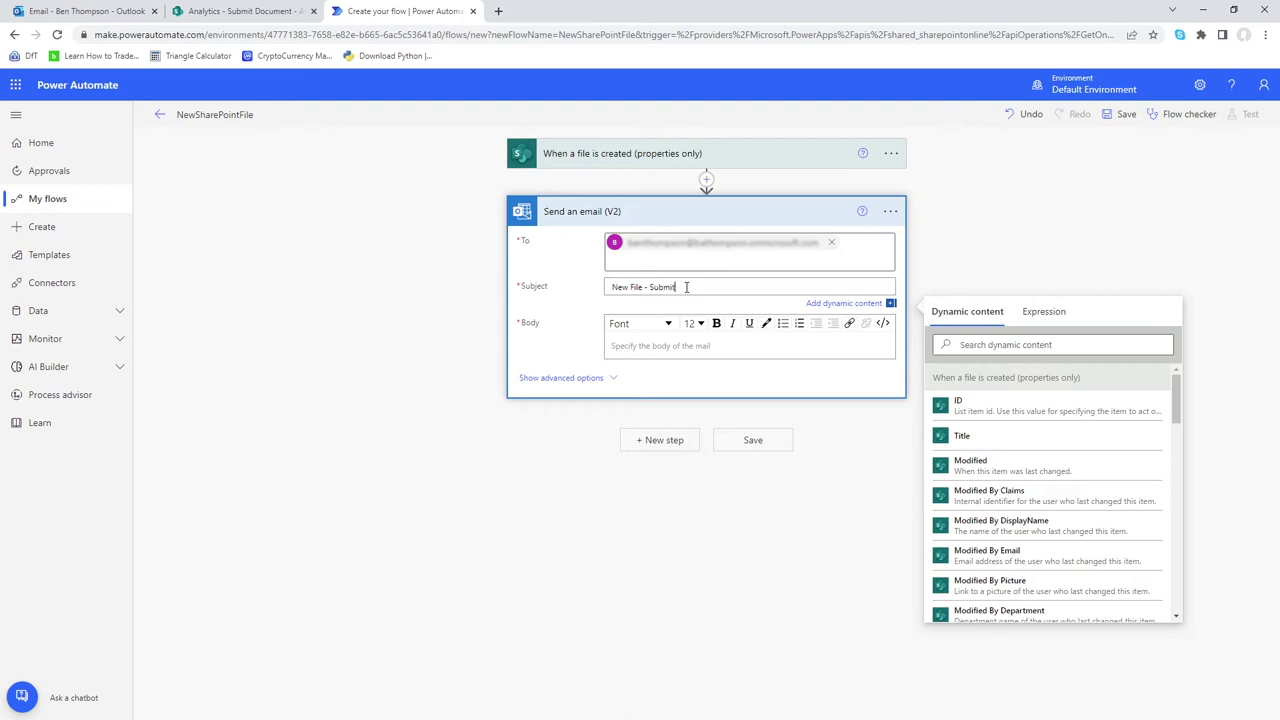
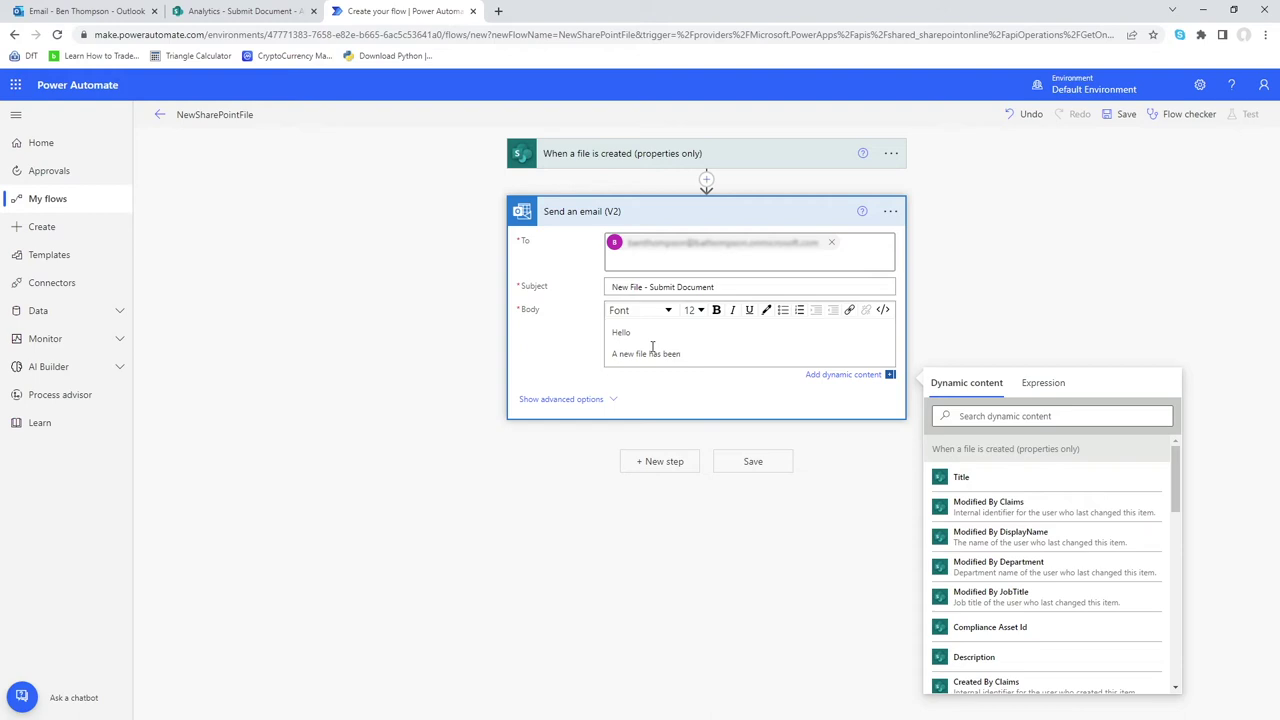
- Write the body "Hello", "A new file has been created in document library Submit Document." and "File Name:" followed by the Name dynamic content
type("docum")
type("bmit Document.")
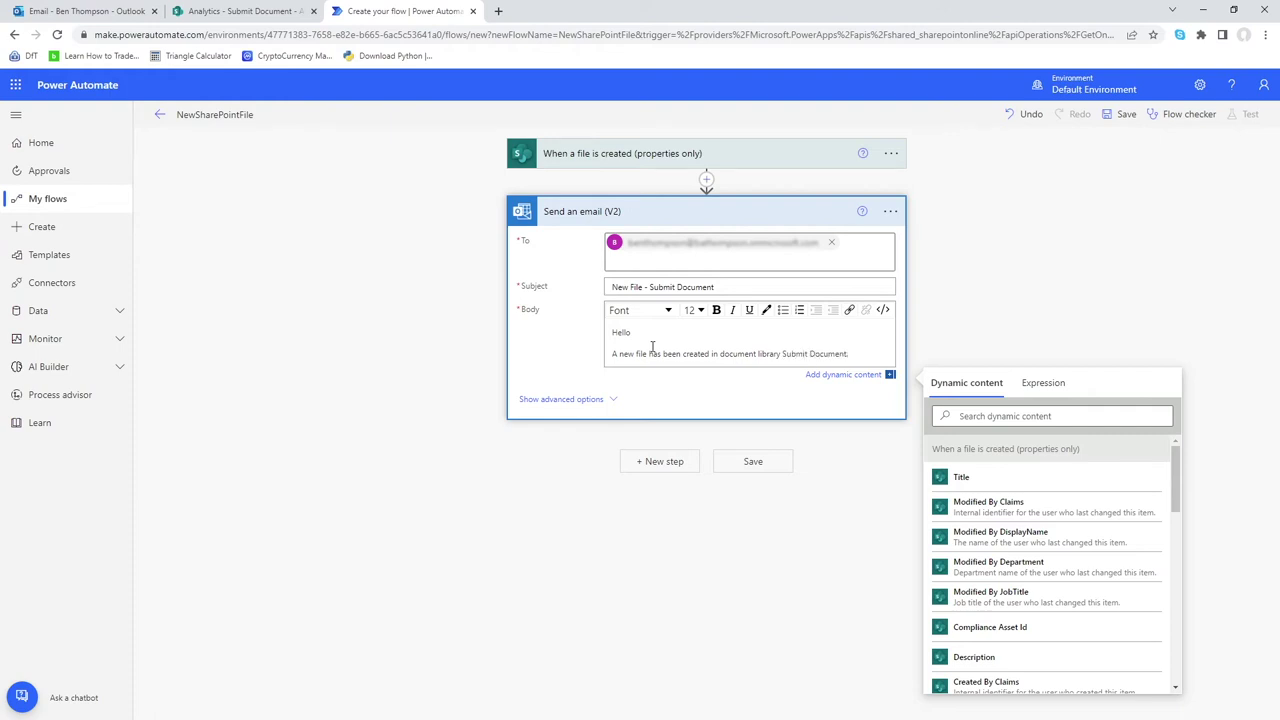
key("Return")
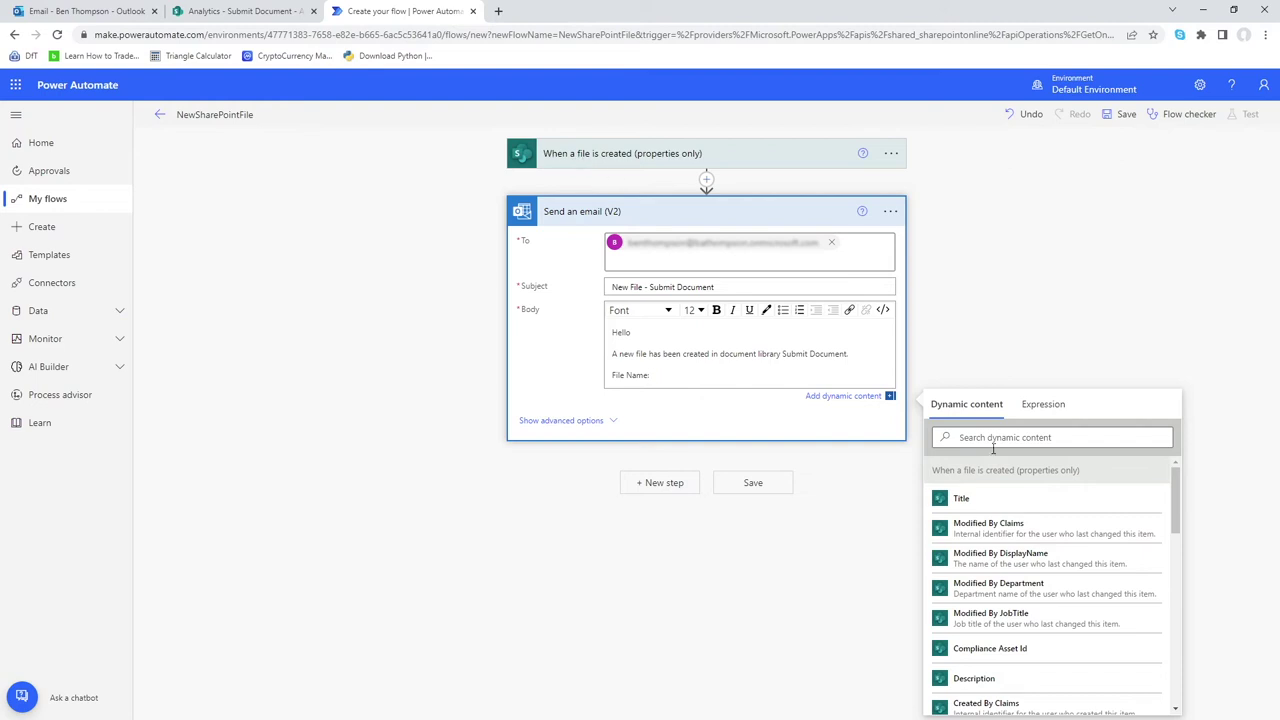
scroll(1049, 581, "down", 3)
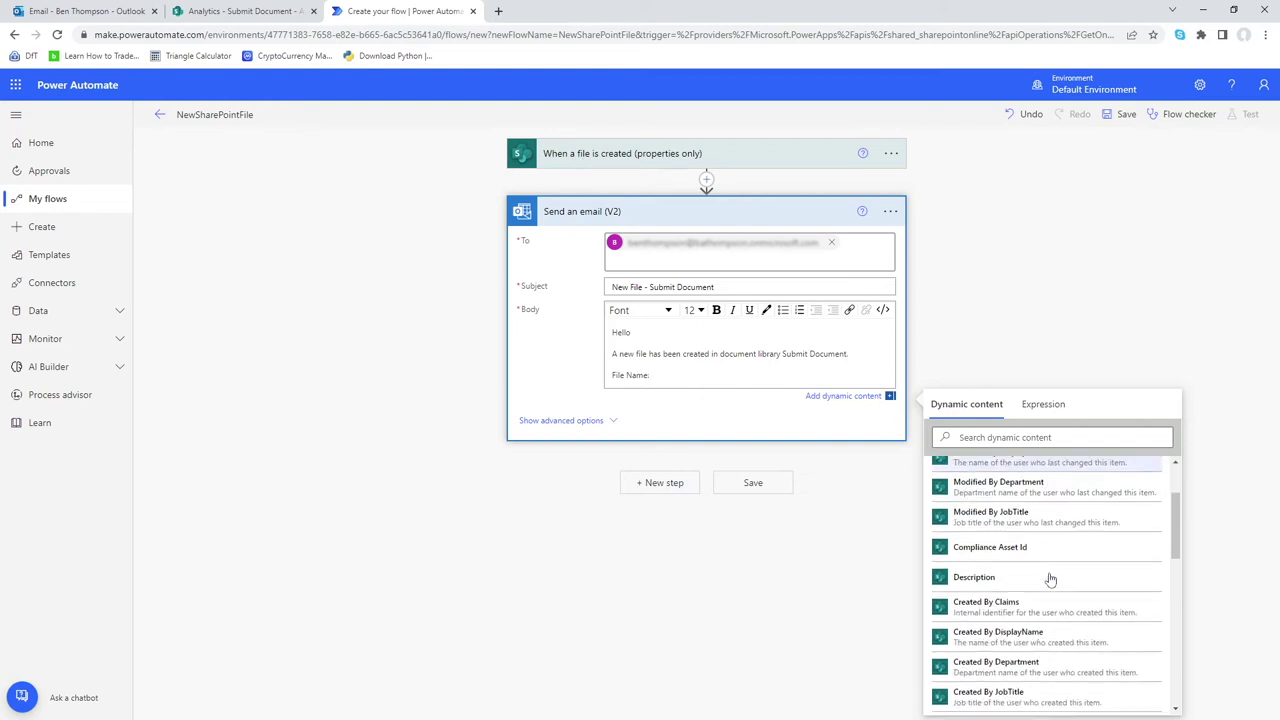
scroll(1049, 578, "down", 8)
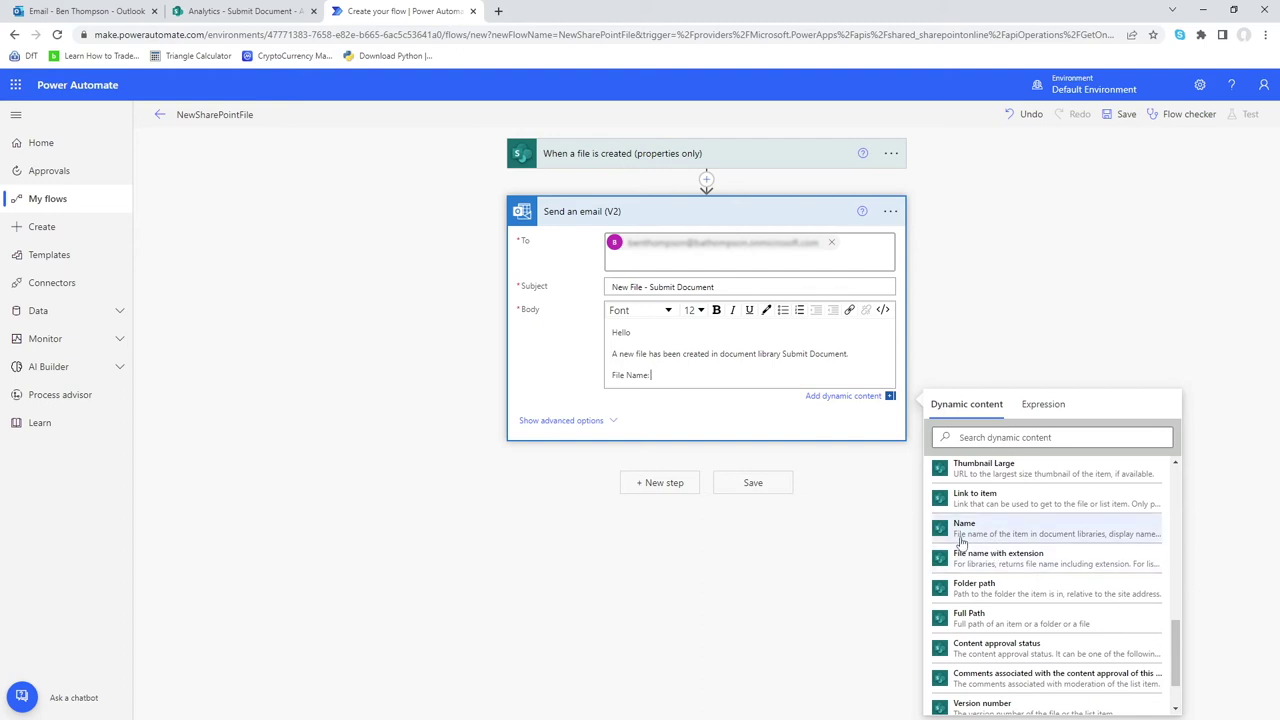
left_click(971, 538)
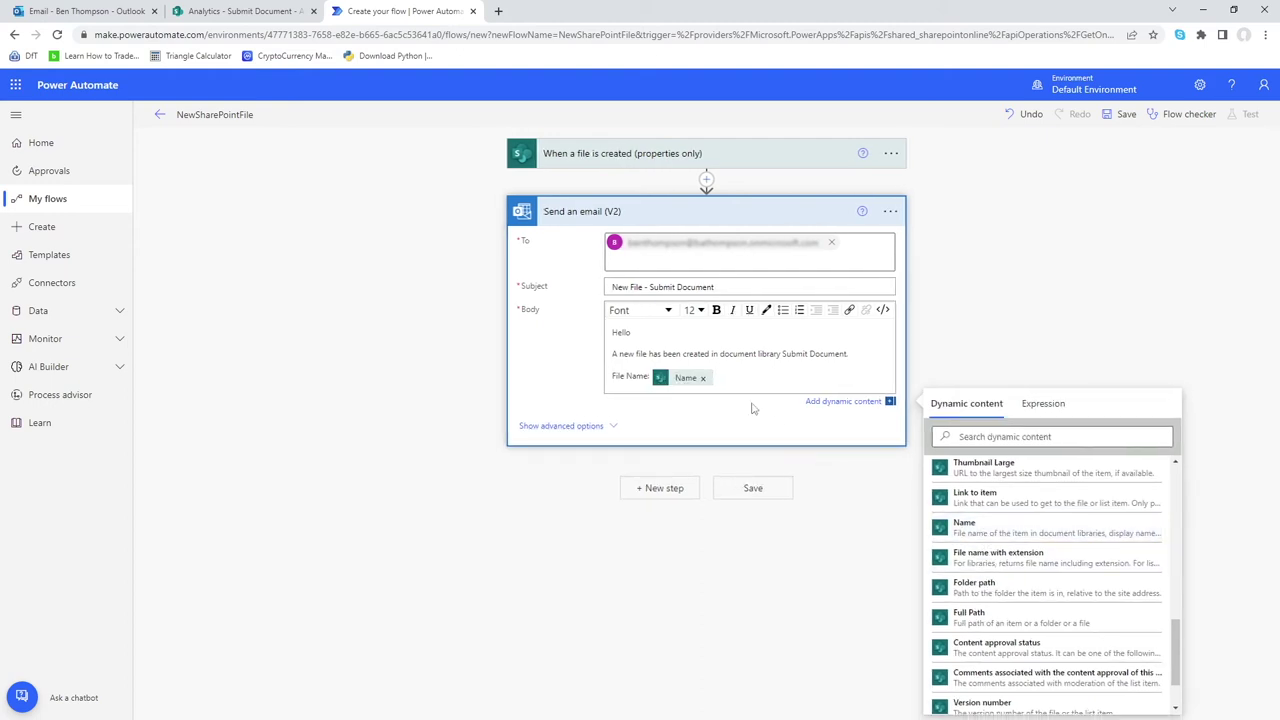
- Add a "Created By:" line to the email body followed by the Created By DisplayName dynamic content, ending with a blank line
key("Return")
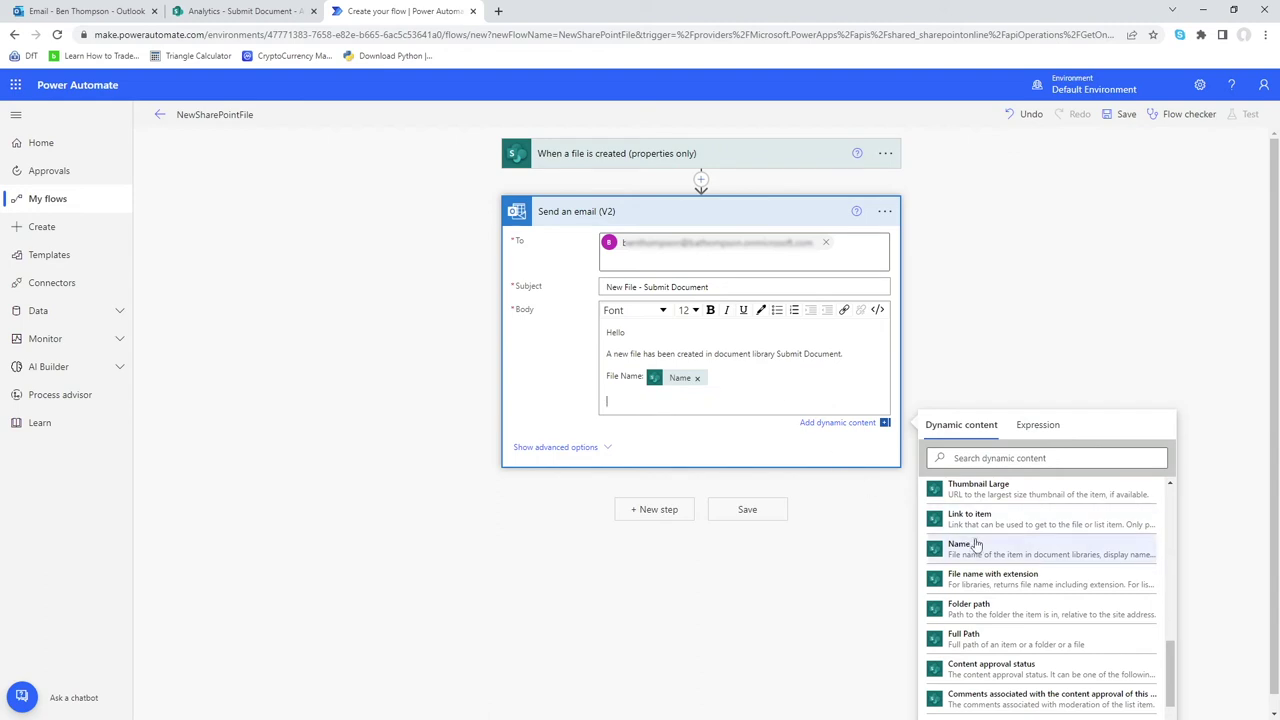
scroll(1008, 546, "down", 1)
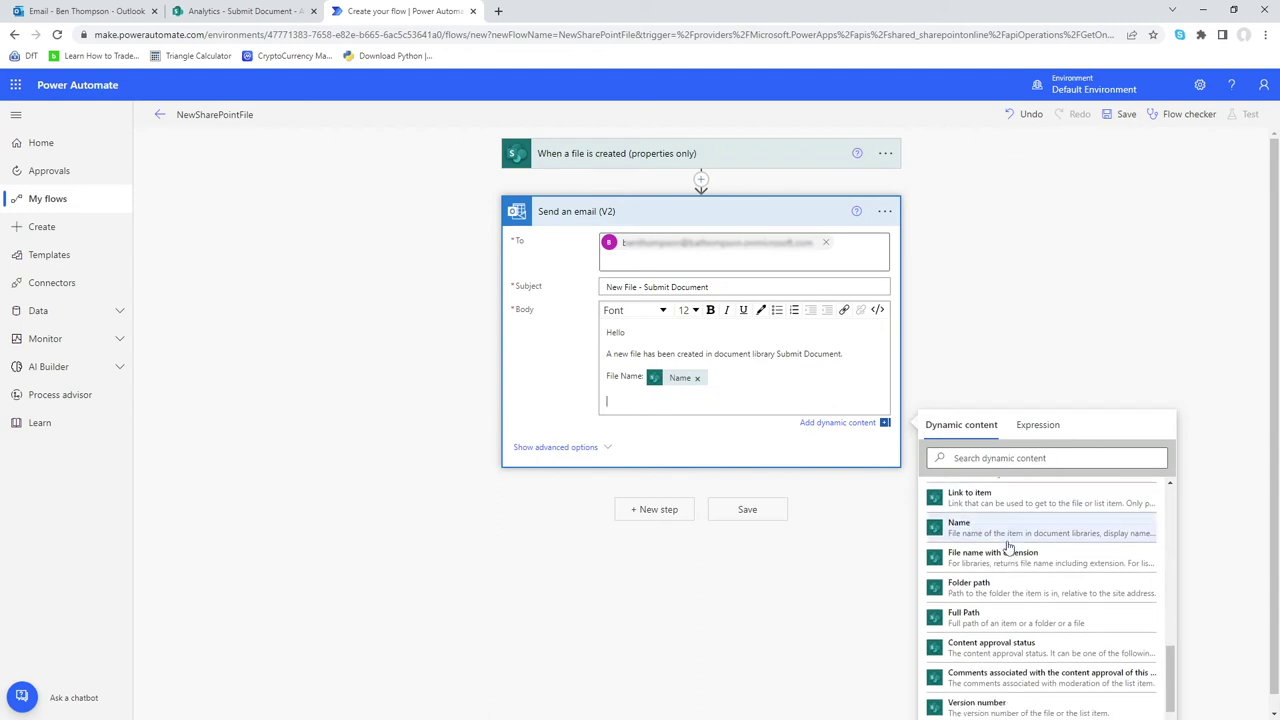
scroll(1008, 546, "down", 1)
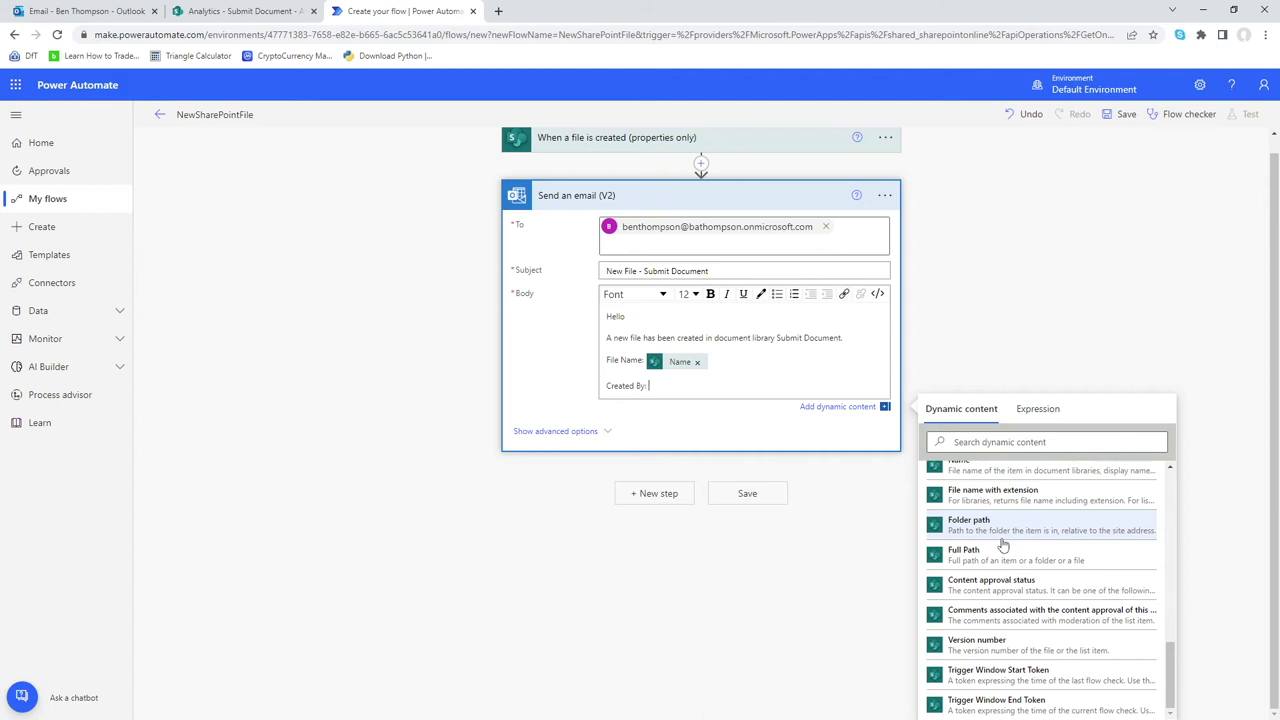
scroll(1008, 566, "up", 2)
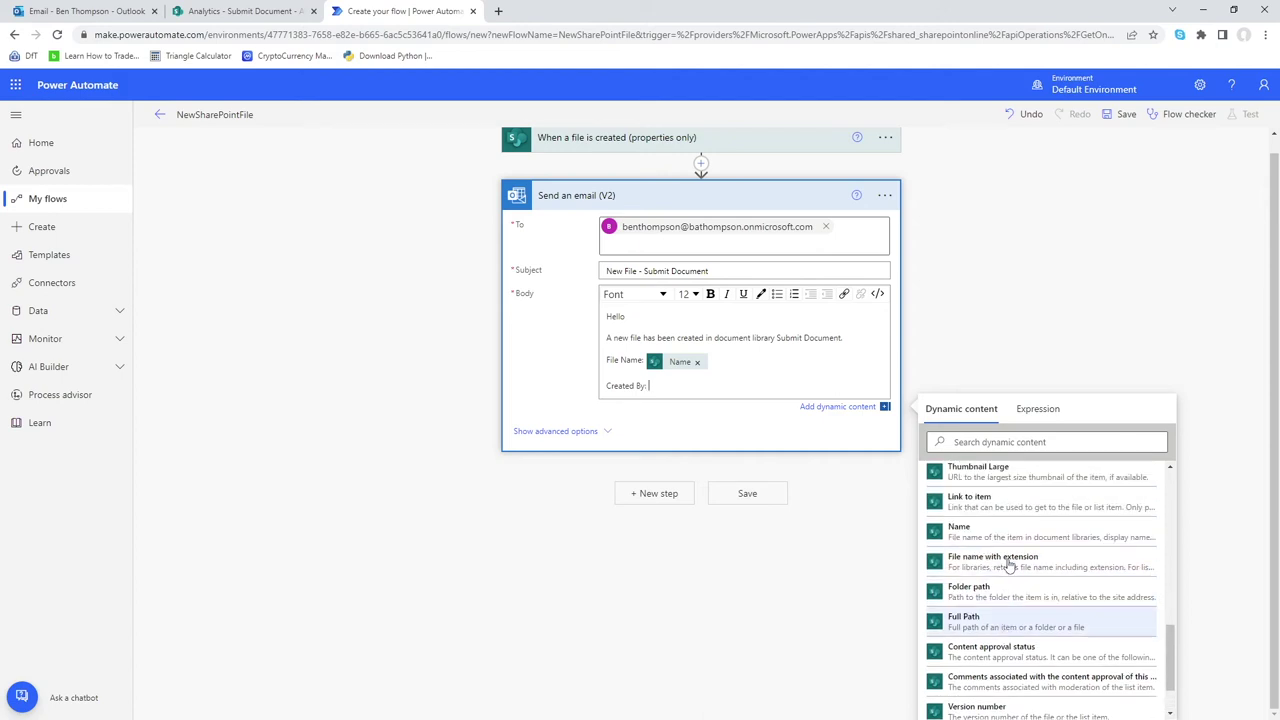
scroll(1008, 566, "up", 5)
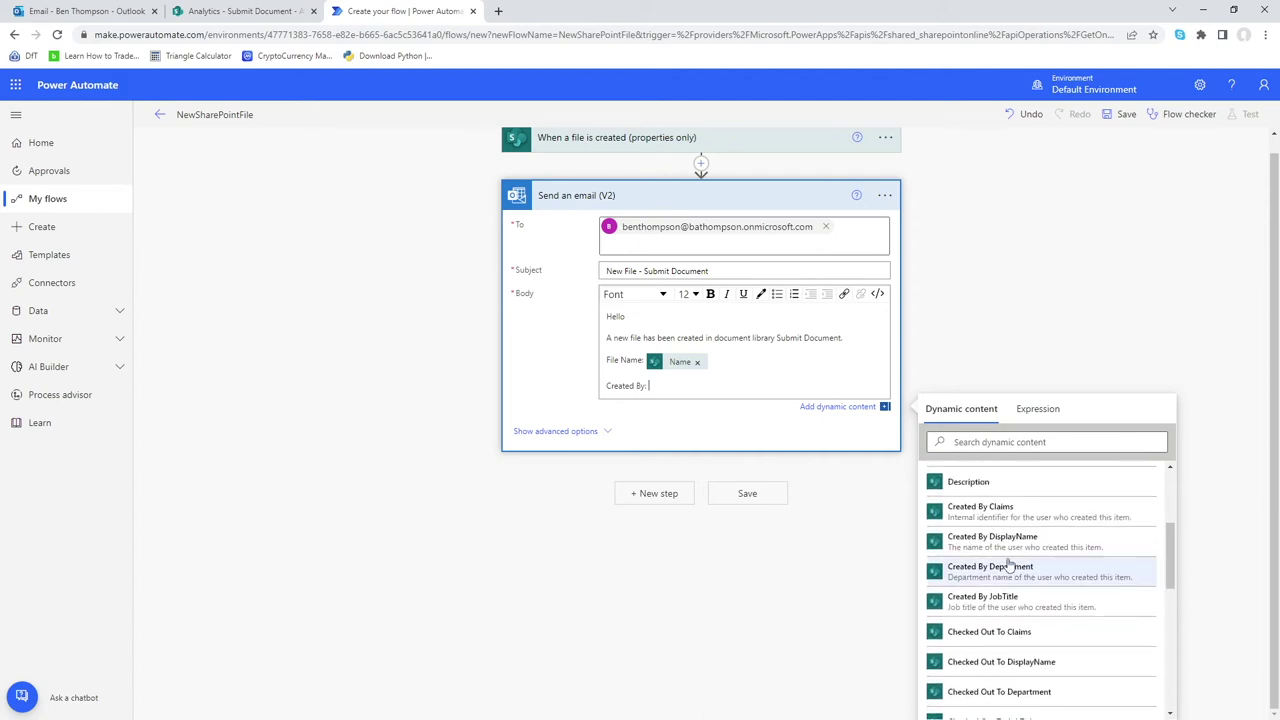
scroll(1010, 550, "up", 1)
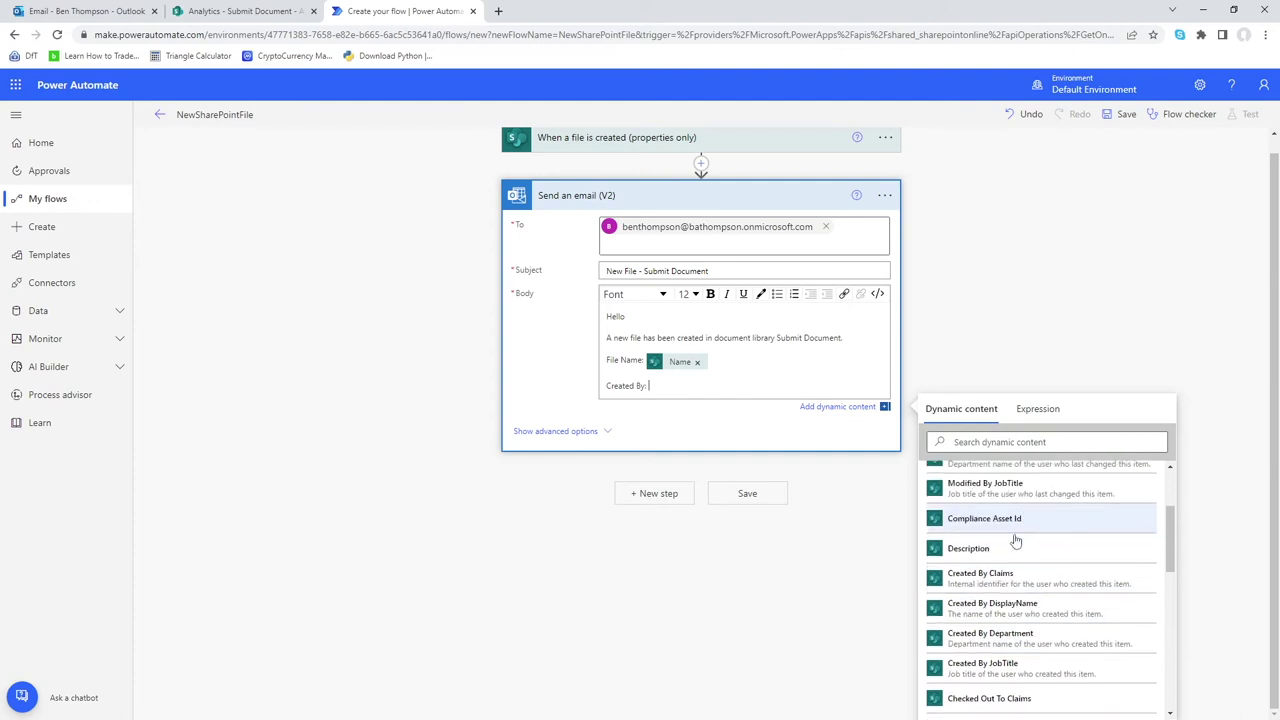
left_click(1010, 606)
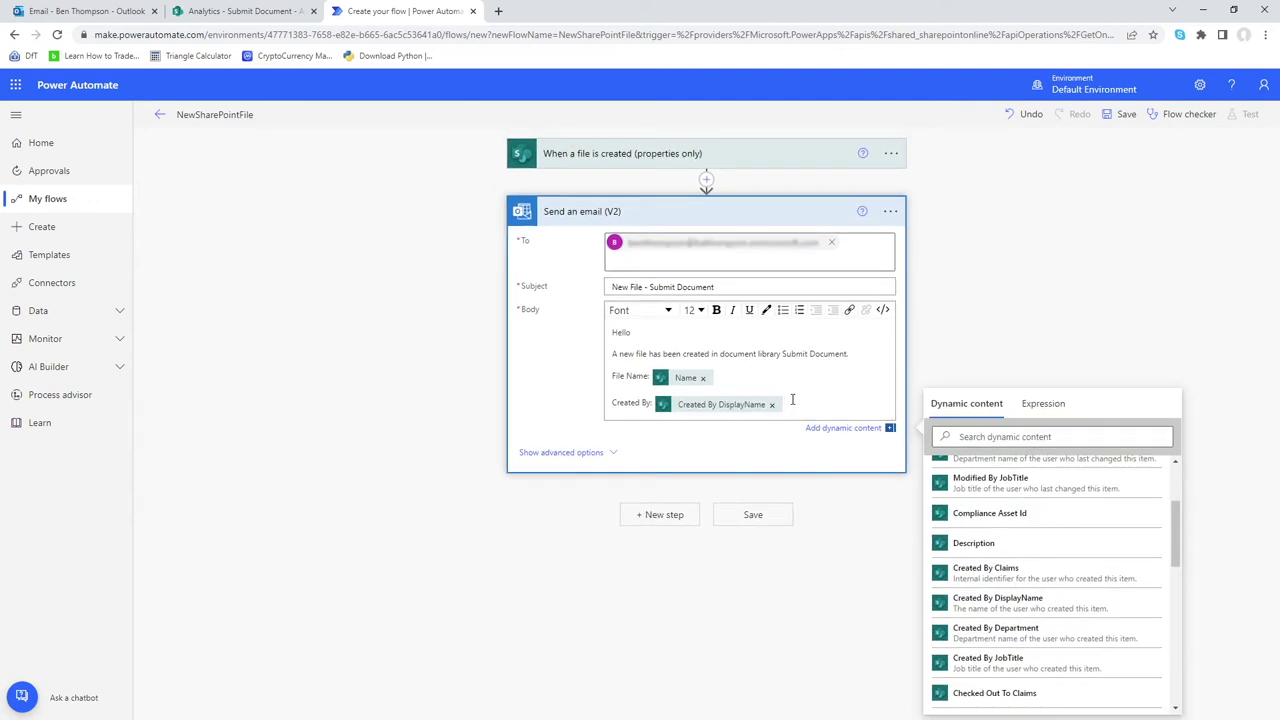
key("Return")
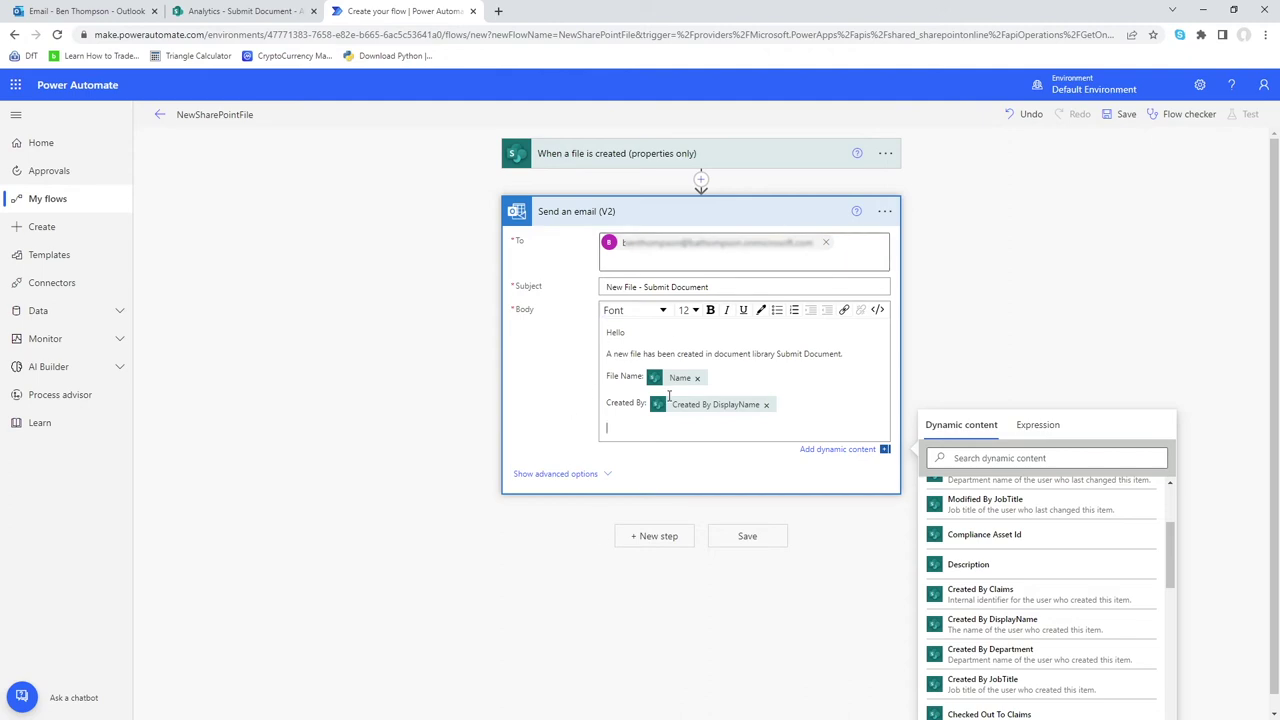
- Save the flow and start a manual test run
left_click(749, 540)
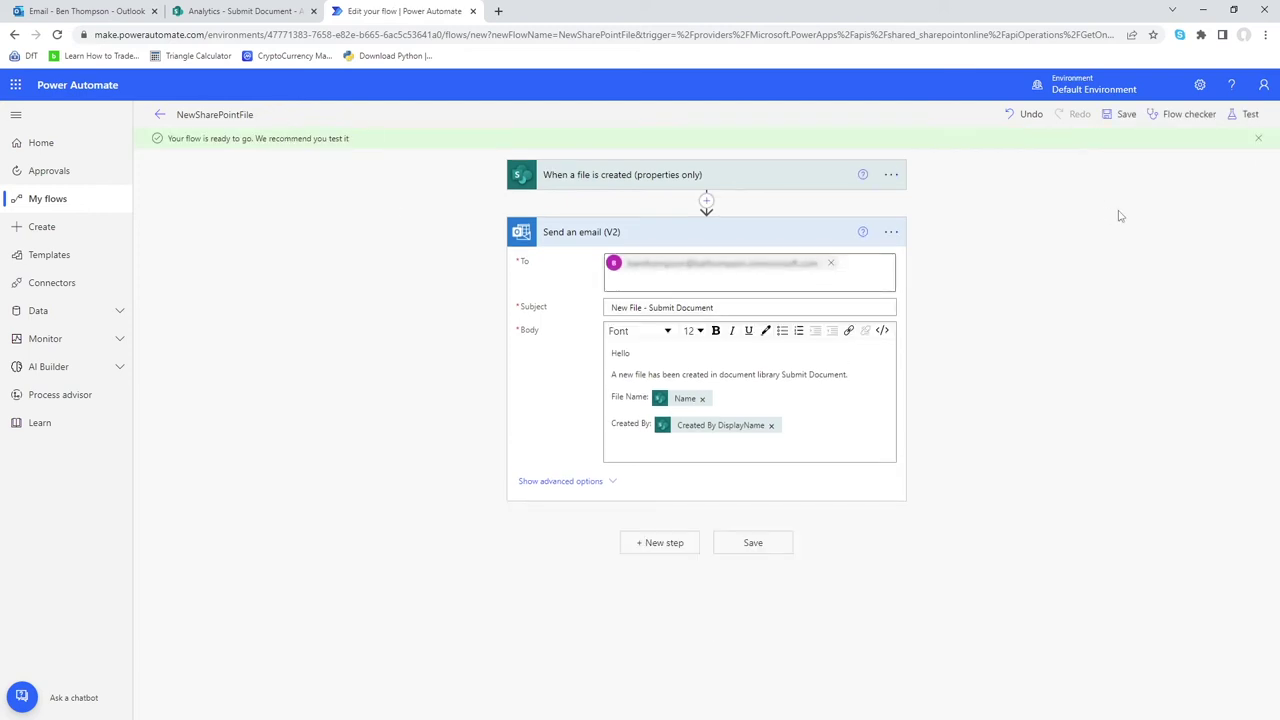
left_click(1246, 116)
left_click(1100, 147)
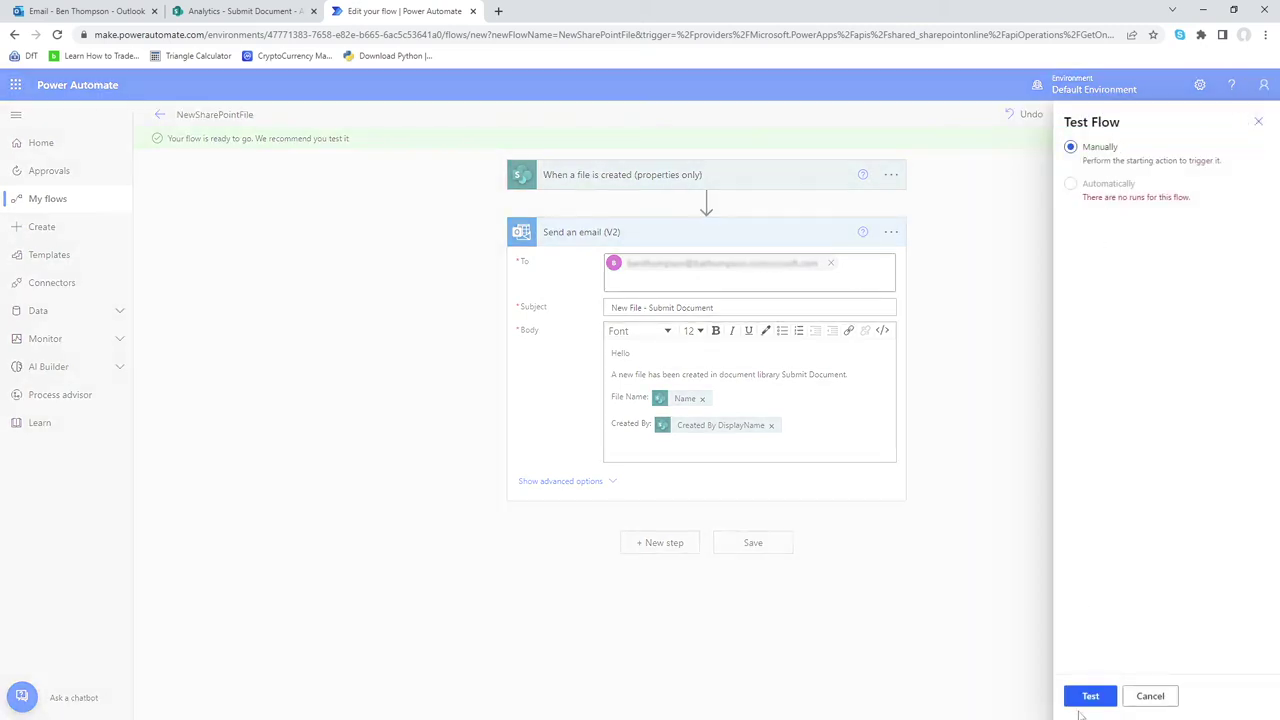
left_click(1088, 695)
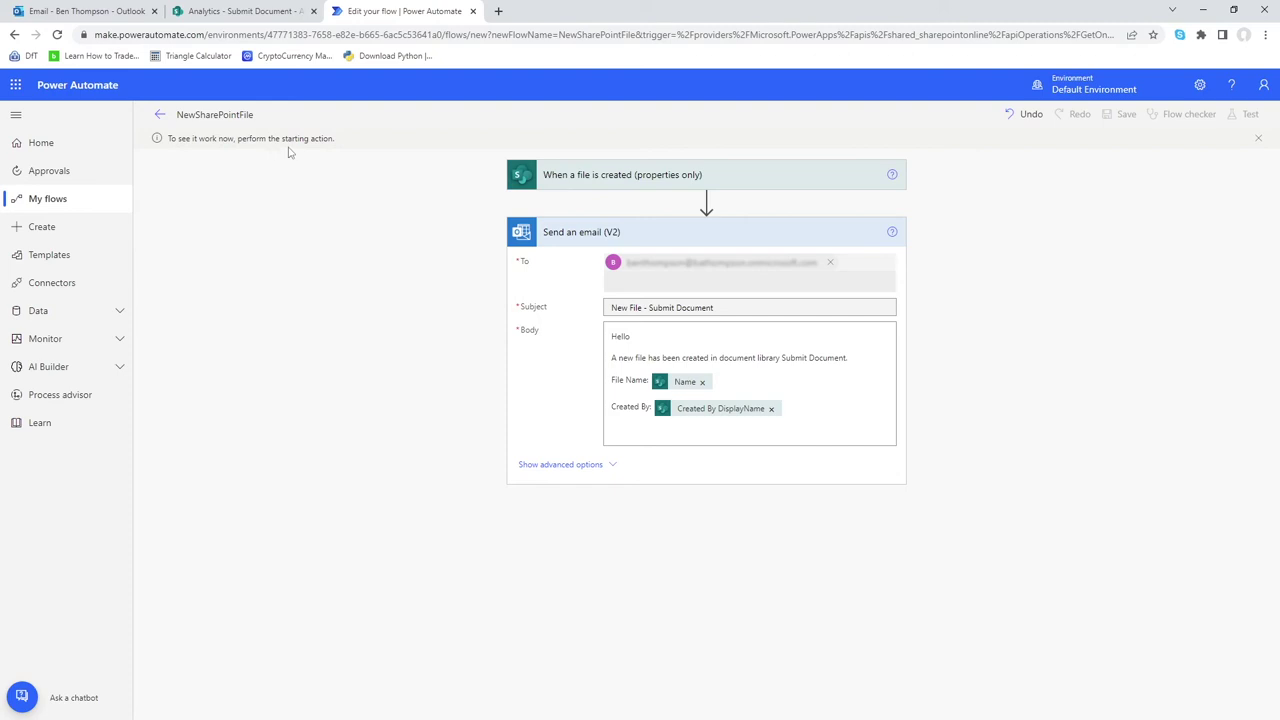
- Switch to the SharePoint Submit Document library and upload ImportantDocument.xlsx from the Desktop
left_click(250, 12)
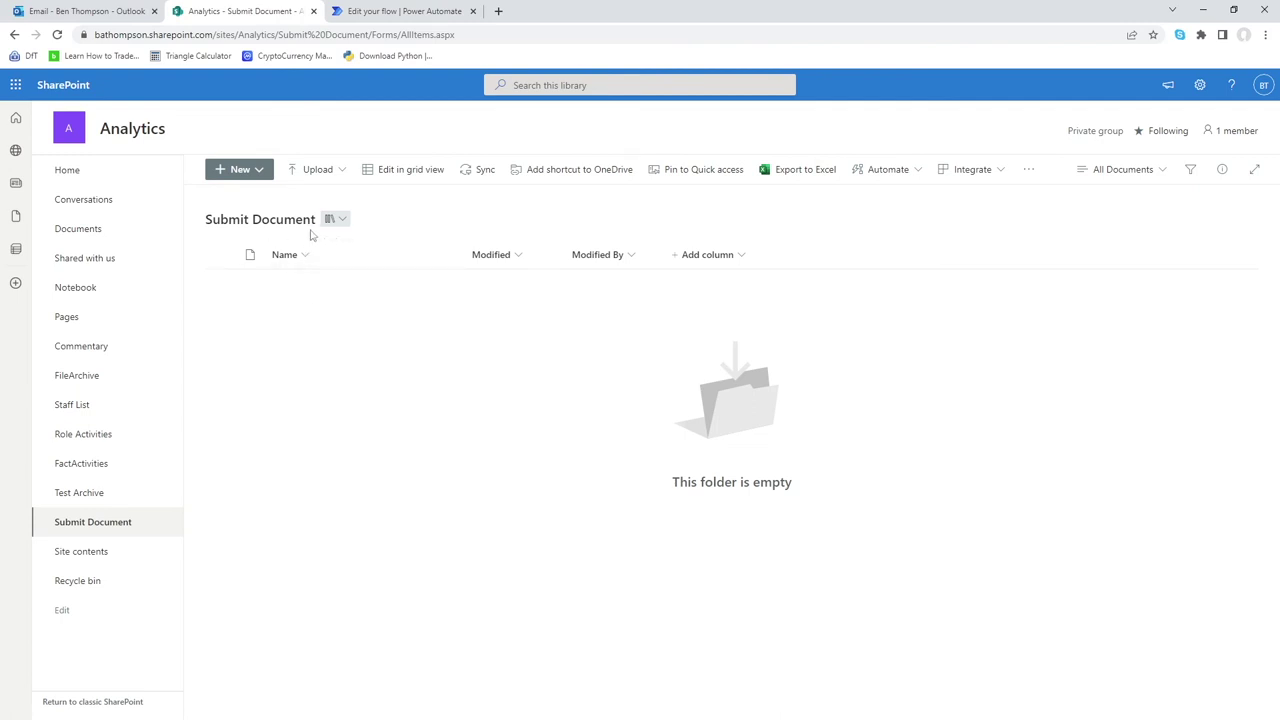
left_click(343, 177)
left_click(323, 195)
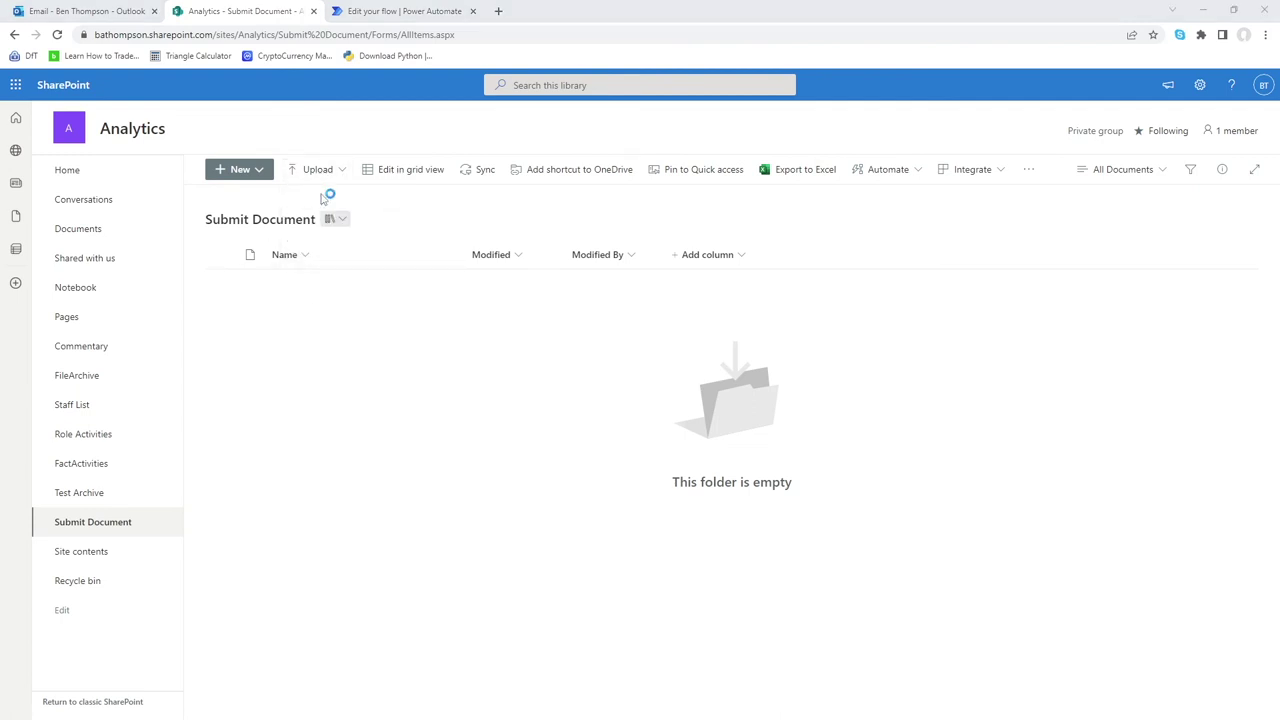
left_click(74, 104)
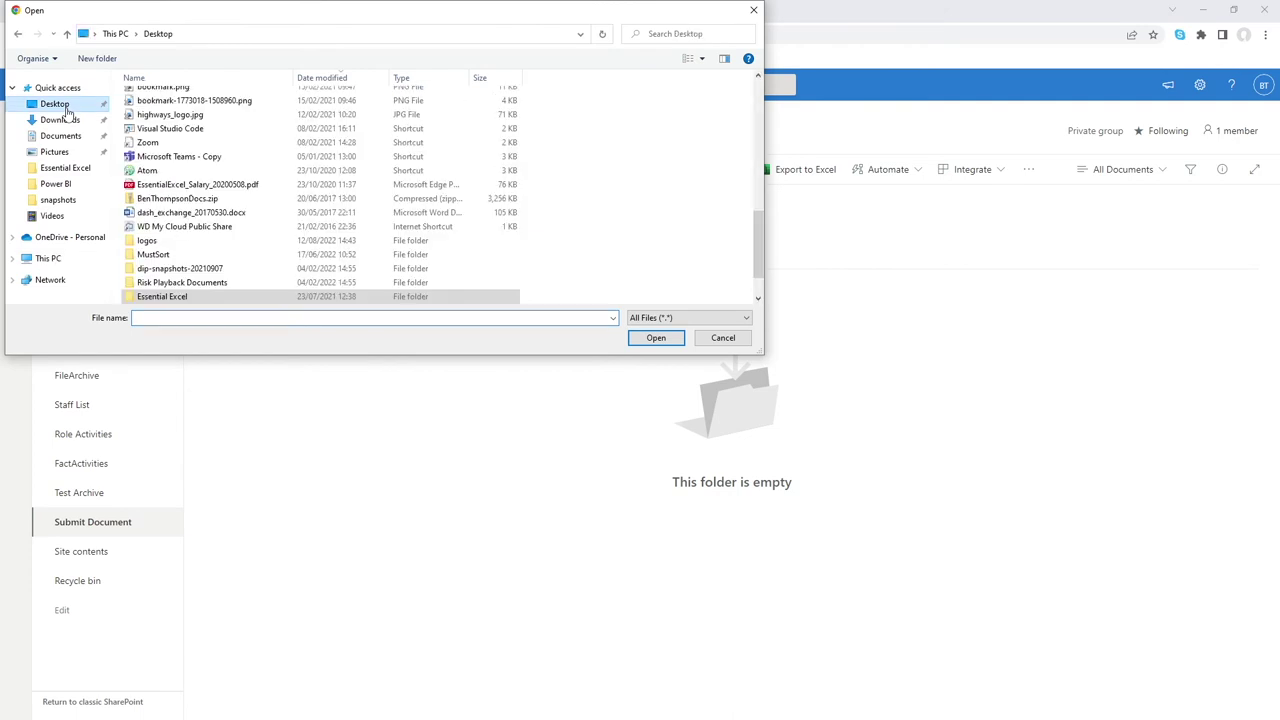
scroll(211, 197, "up", 10)
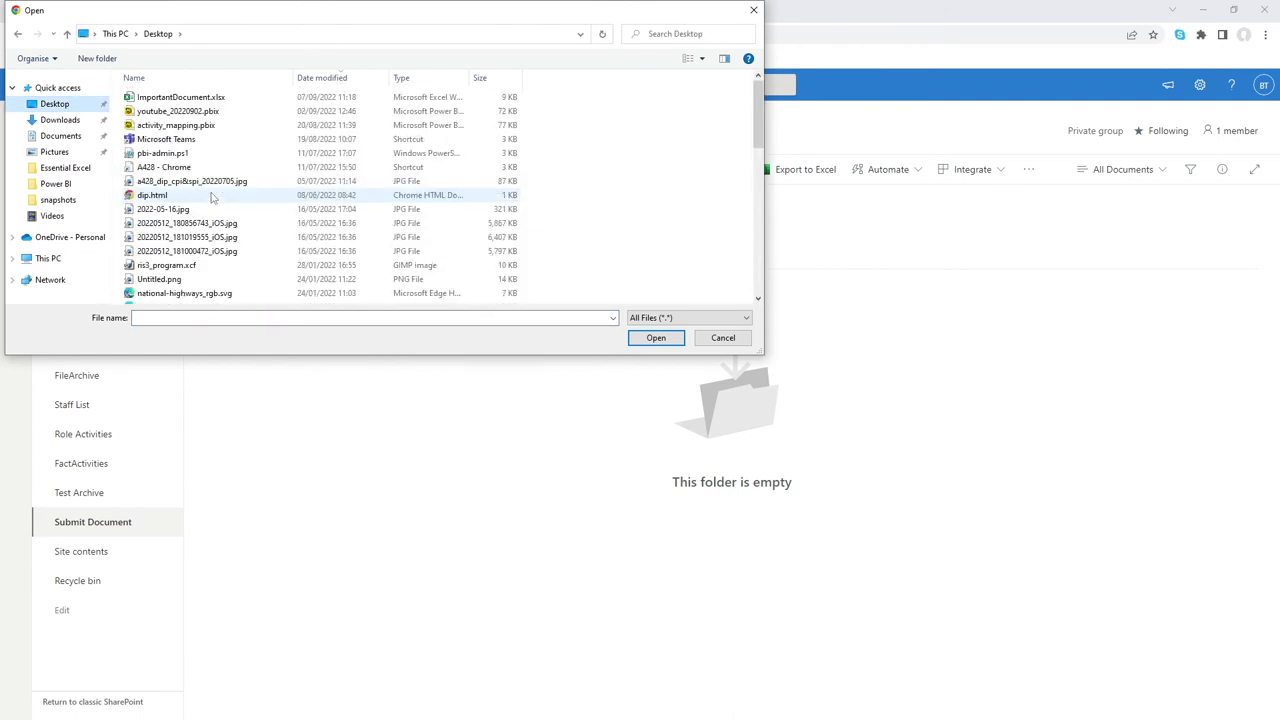
left_click(182, 100)
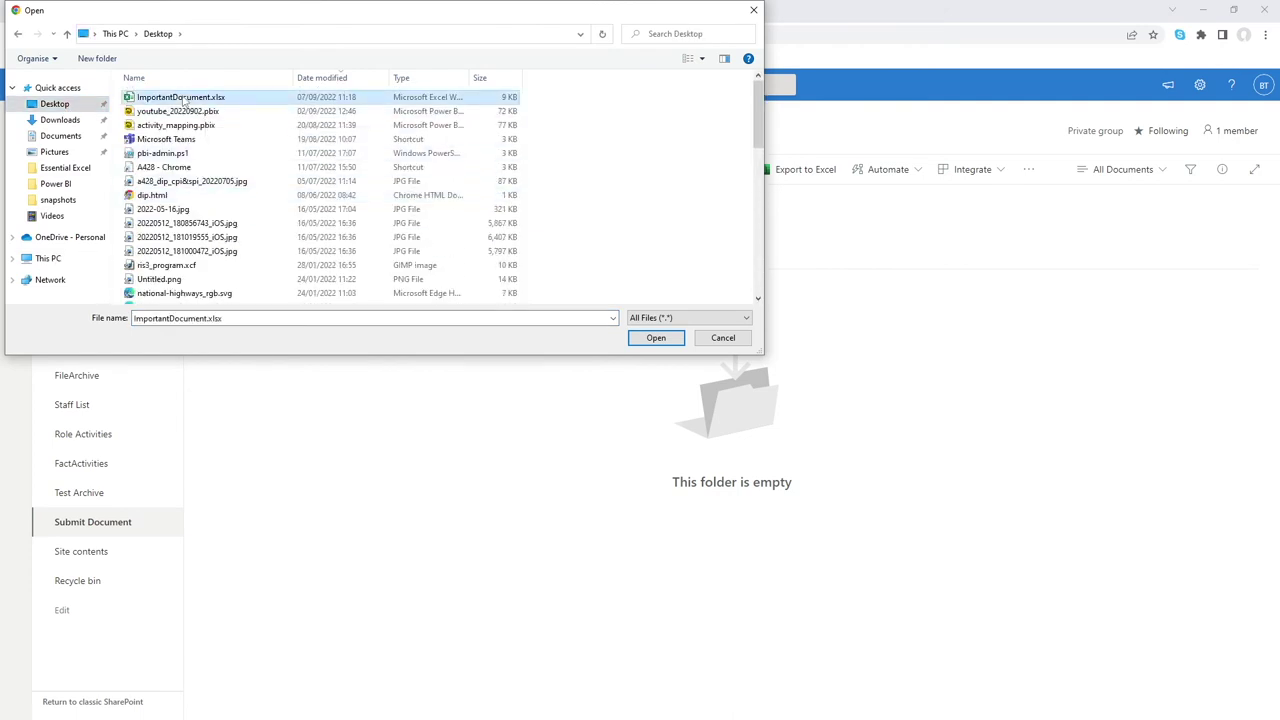
left_click(655, 338)
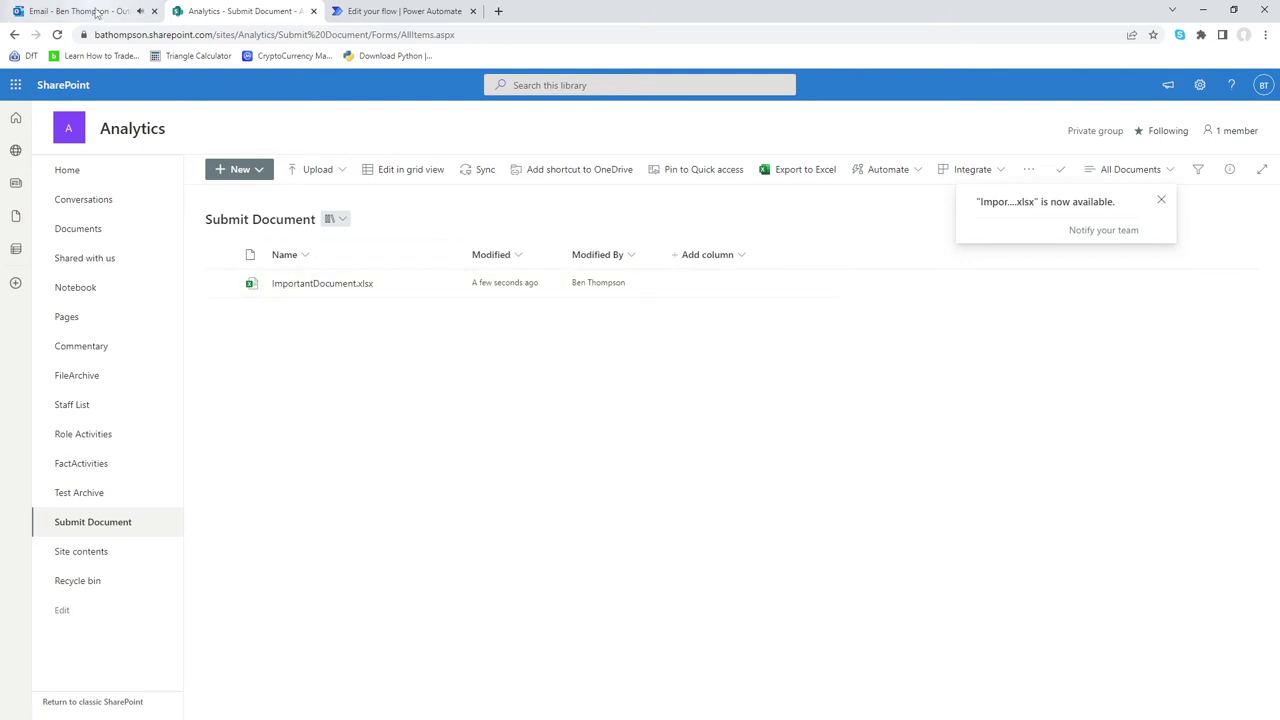
- Switch to Outlook and check the "New File - Submit Document" email's library, file name and creator against the uploaded SharePoint file
left_click(97, 12)
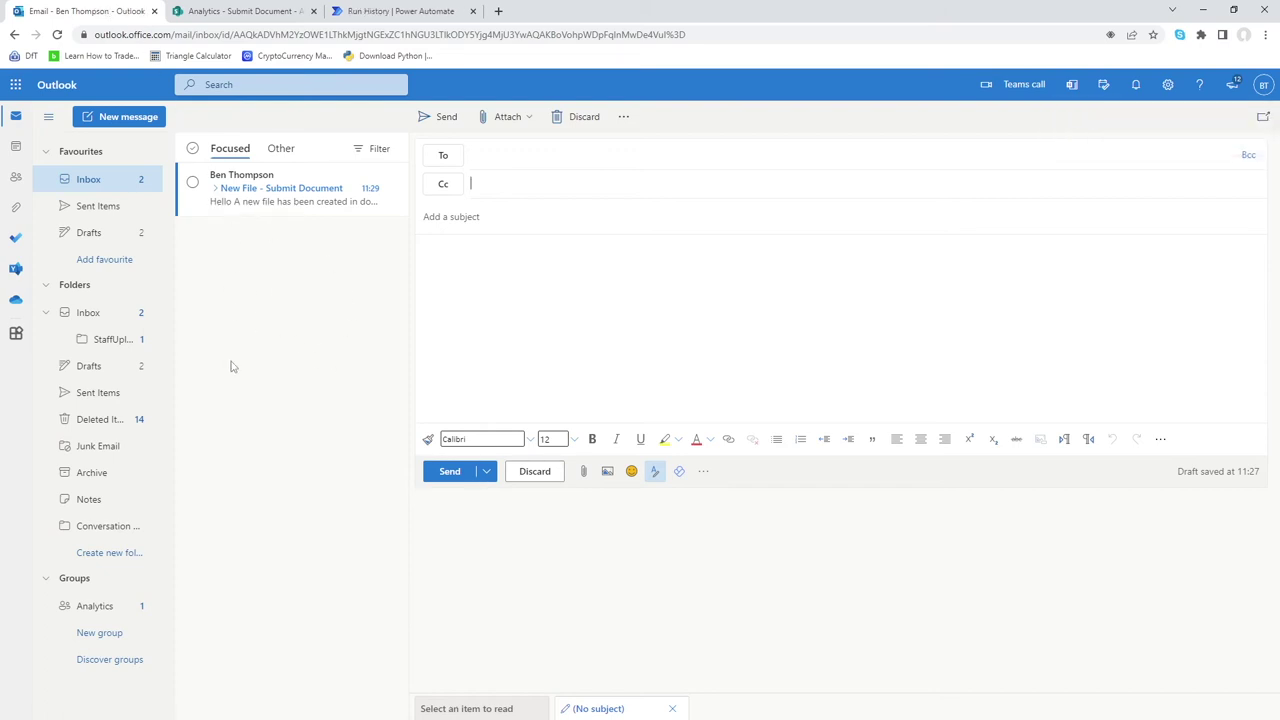
left_click(272, 207)
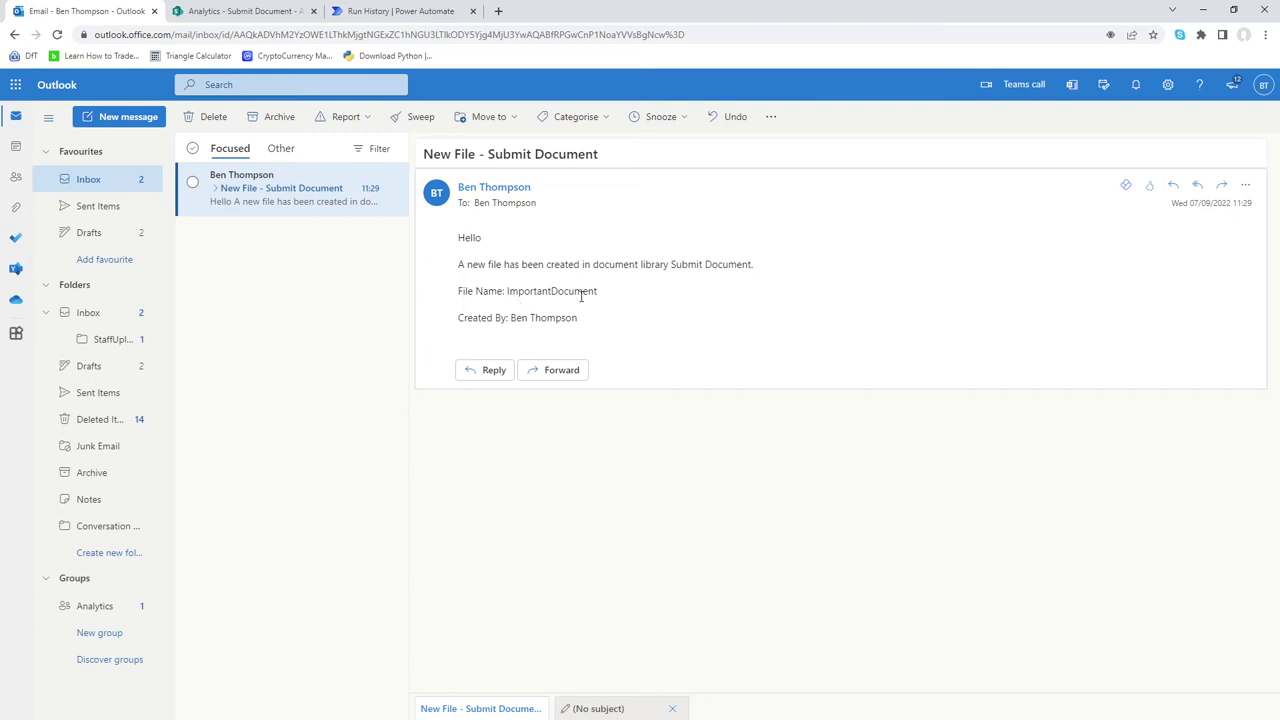
left_click(280, 12)
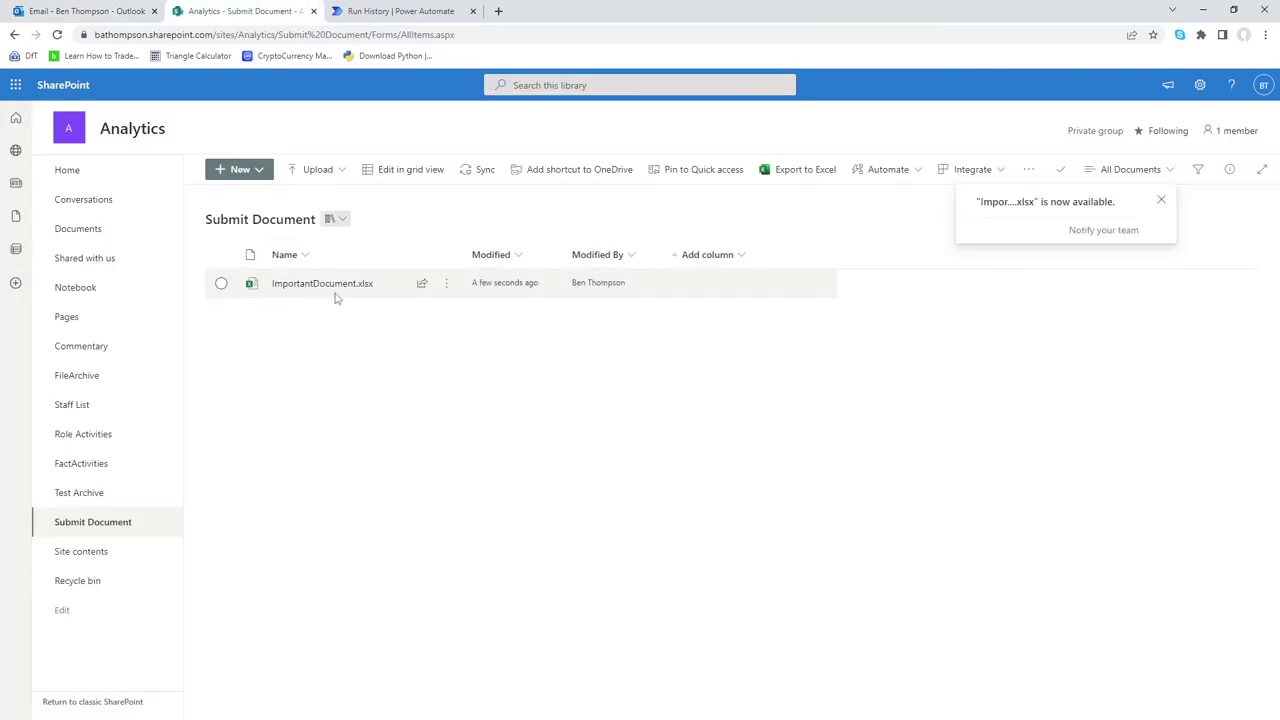
left_click(88, 11)
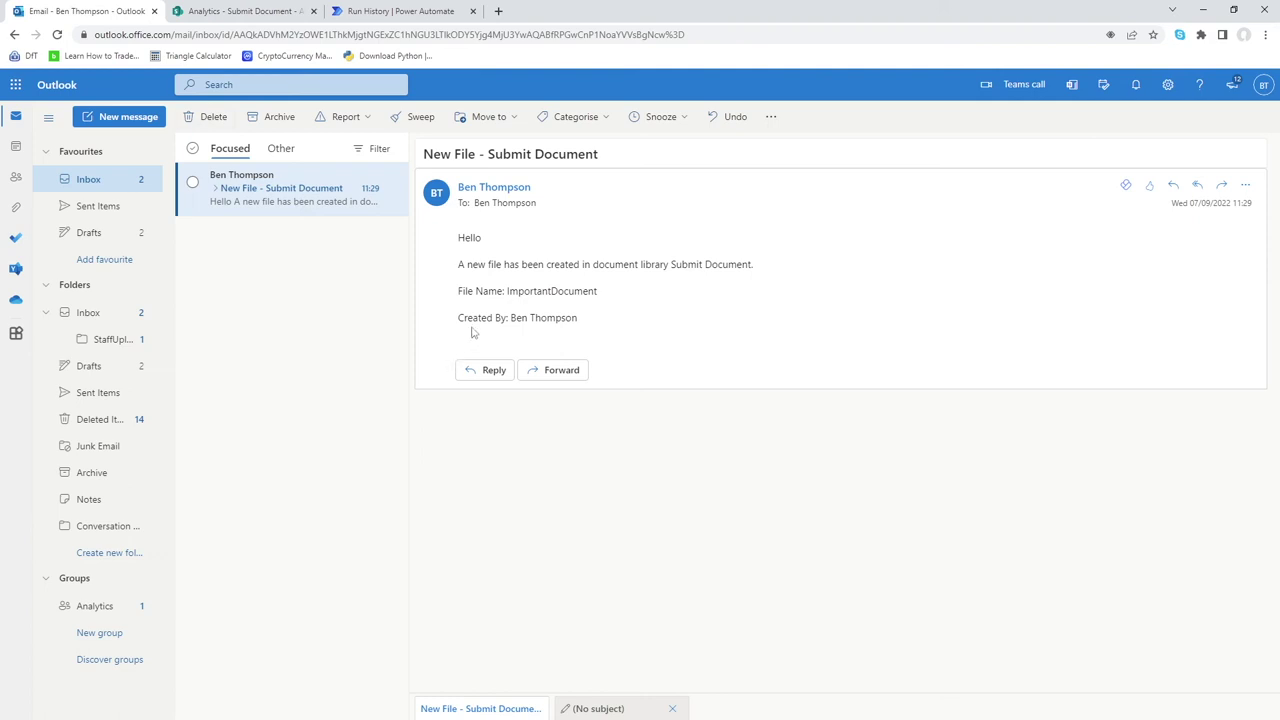
left_click_drag(511, 318, 626, 321)
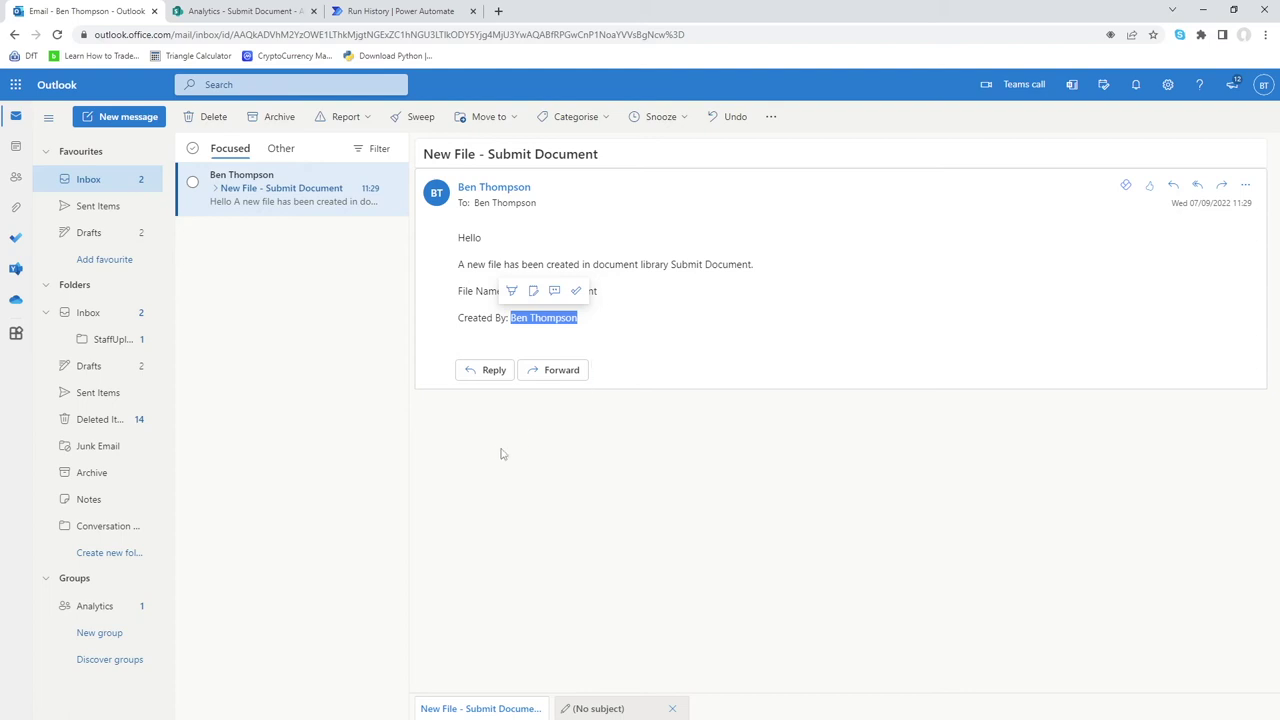
left_click(467, 320)
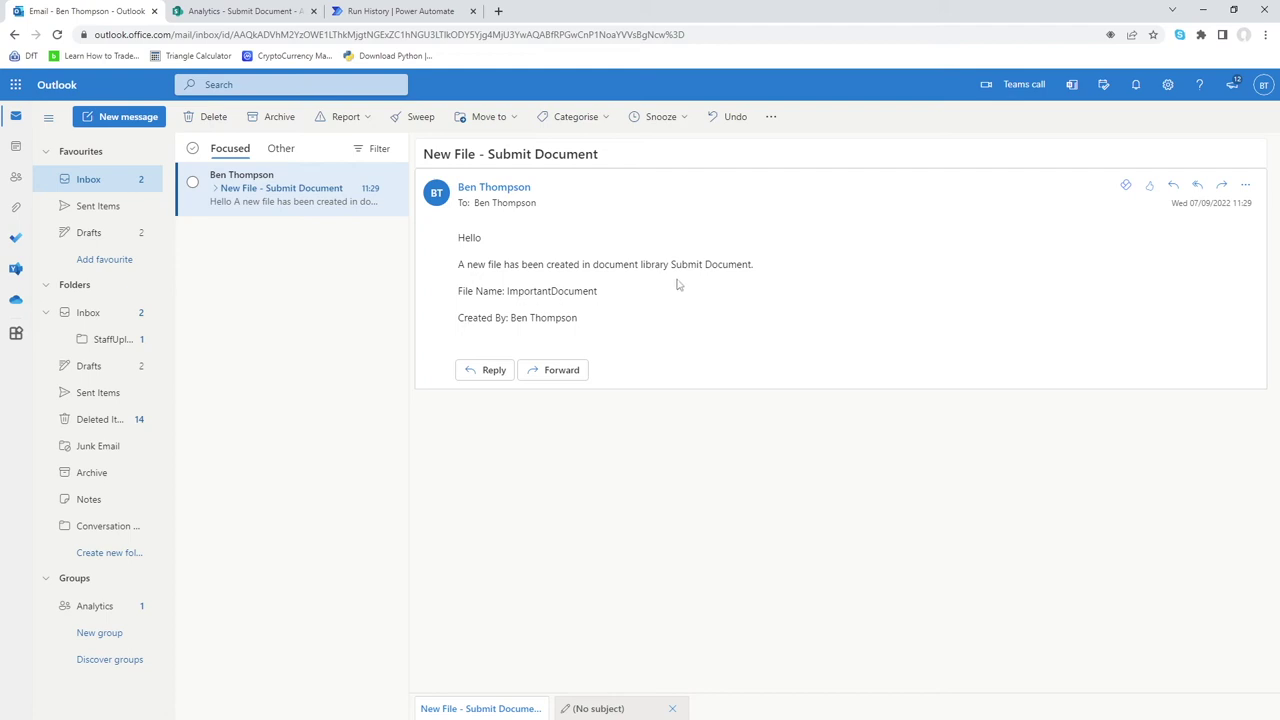
left_click_drag(670, 264, 743, 278)
left_click(620, 331)
- Delete ImportantDocument.xlsx from the SharePoint Submit Document library
left_click(277, 12)
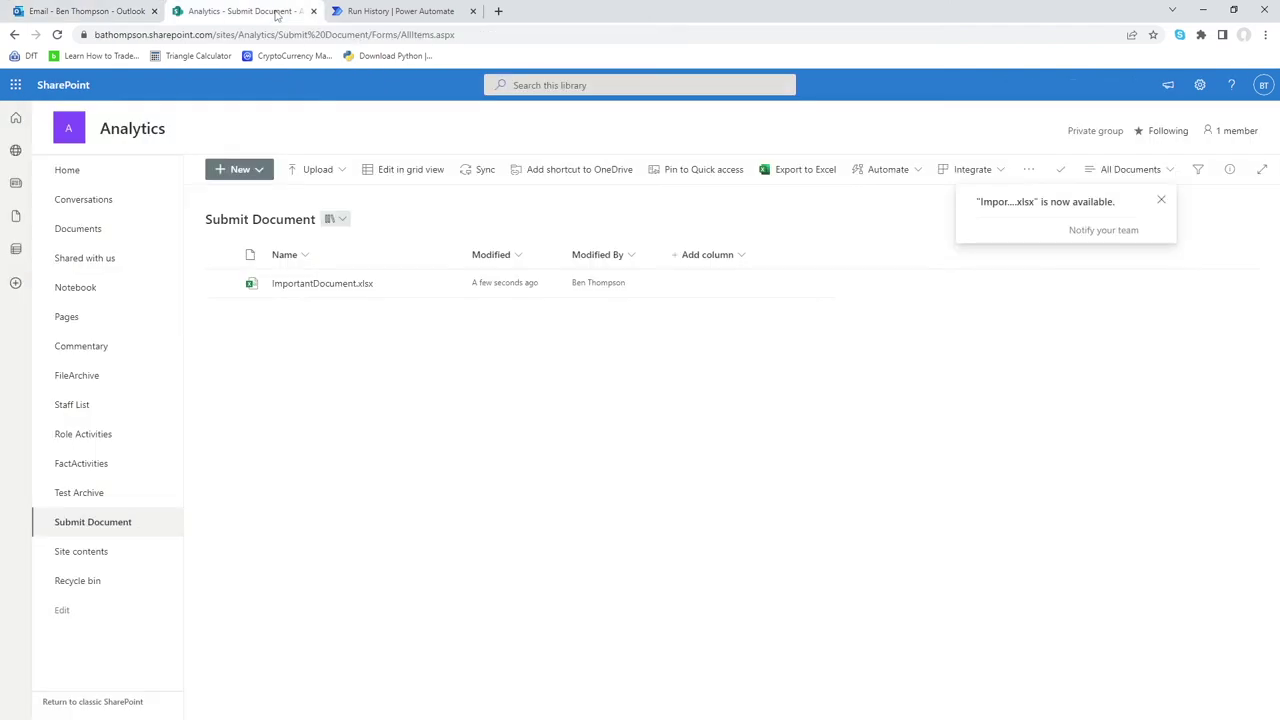
left_click(221, 283)
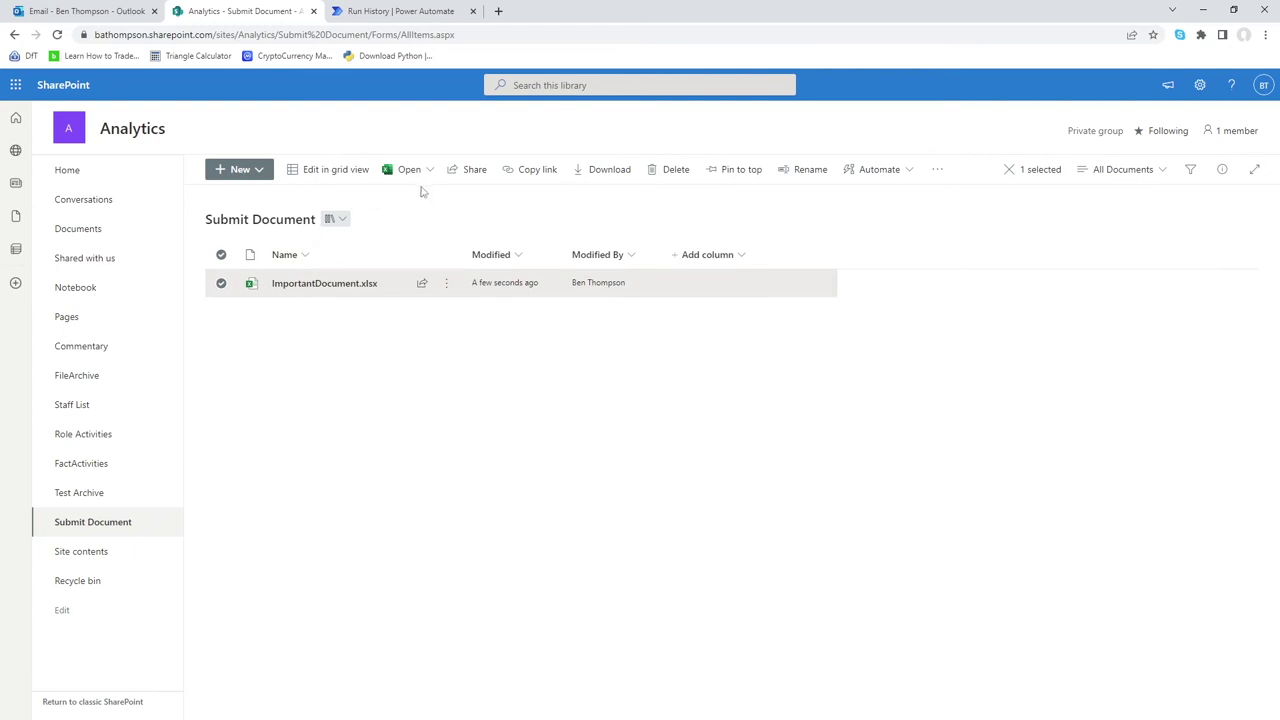
left_click(674, 176)
left_click(686, 449)
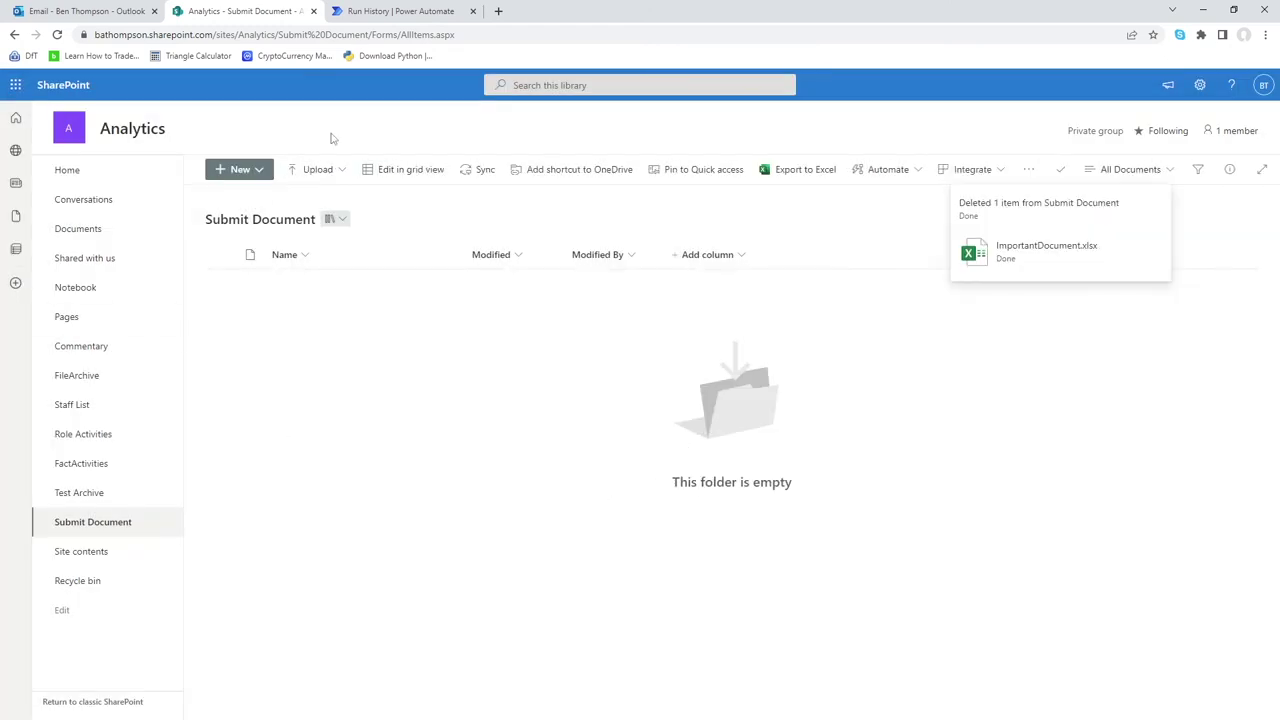
- Return to Power Automate, reopen the NewSharePointFile flow for editing and switch the email body to HTML code view
left_click(396, 14)
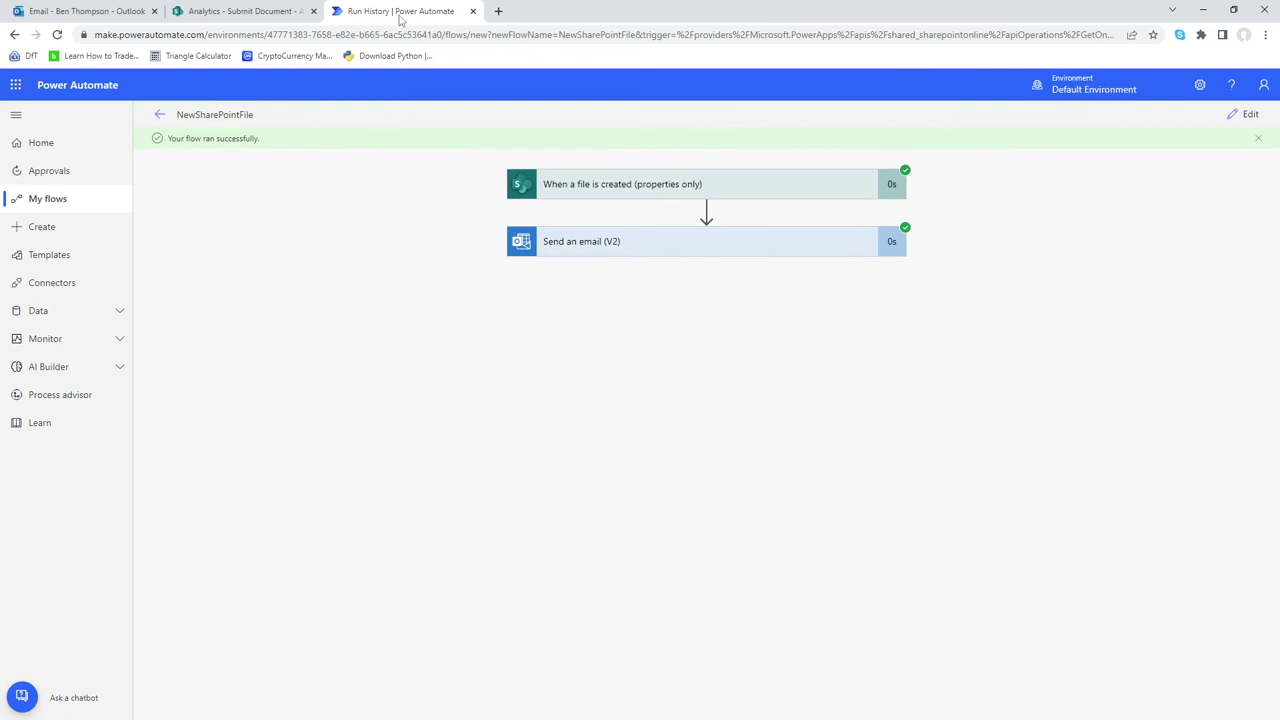
left_click(1245, 114)
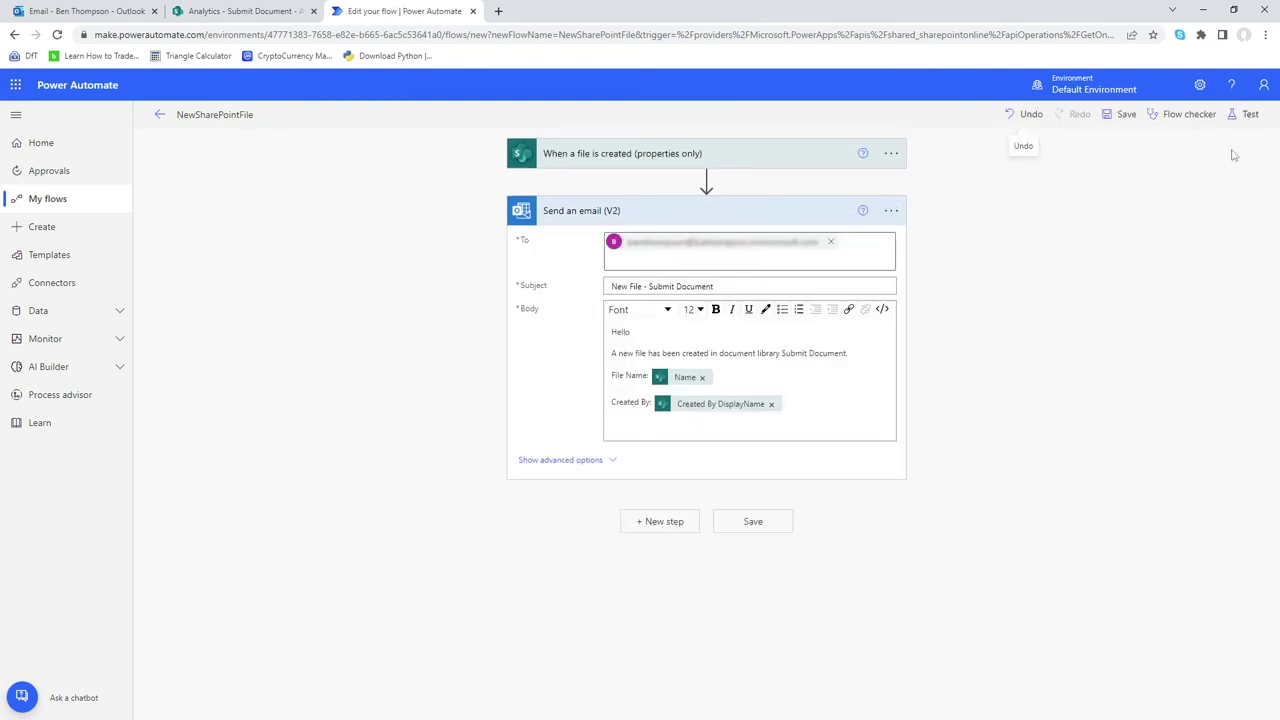
left_click(660, 424)
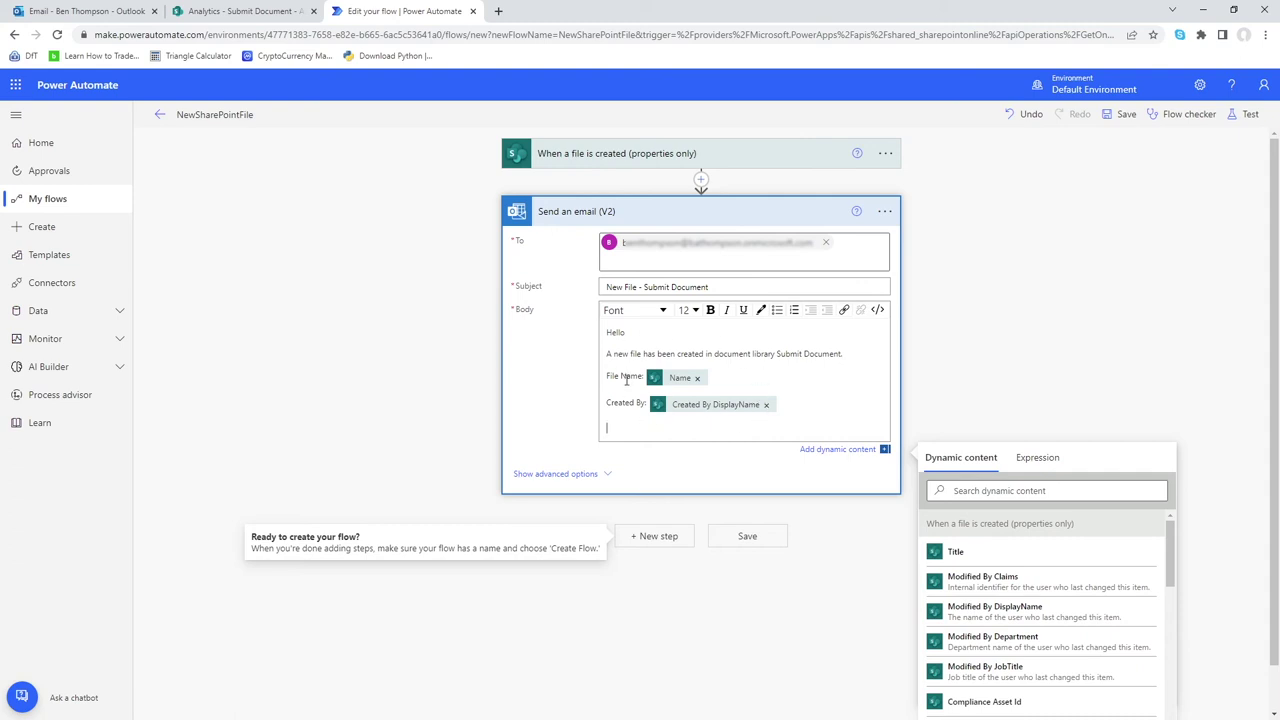
left_click(878, 311)
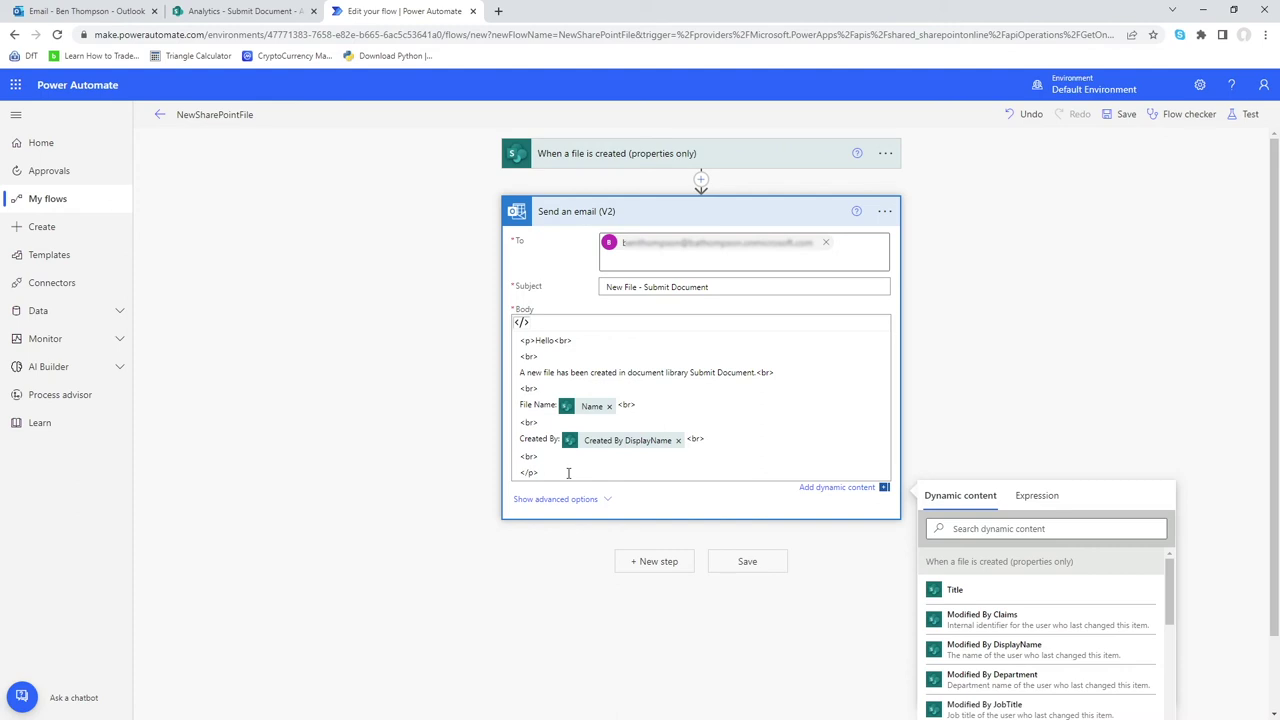
key("BackSpace")
key("BackSpace")
type("a href=\"www.google.com")
type(">HERE</a>")
left_click_drag(519, 474, 660, 476)
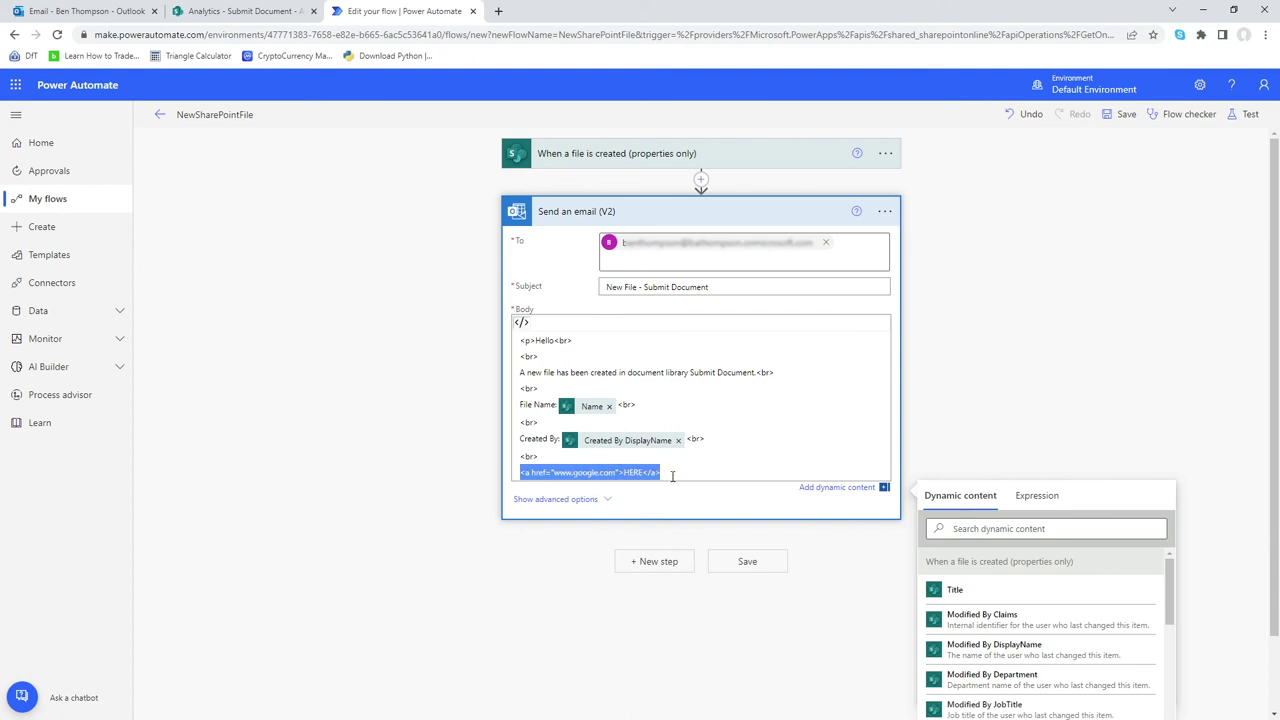
left_click(621, 474)
left_click_drag(643, 474, 623, 474)
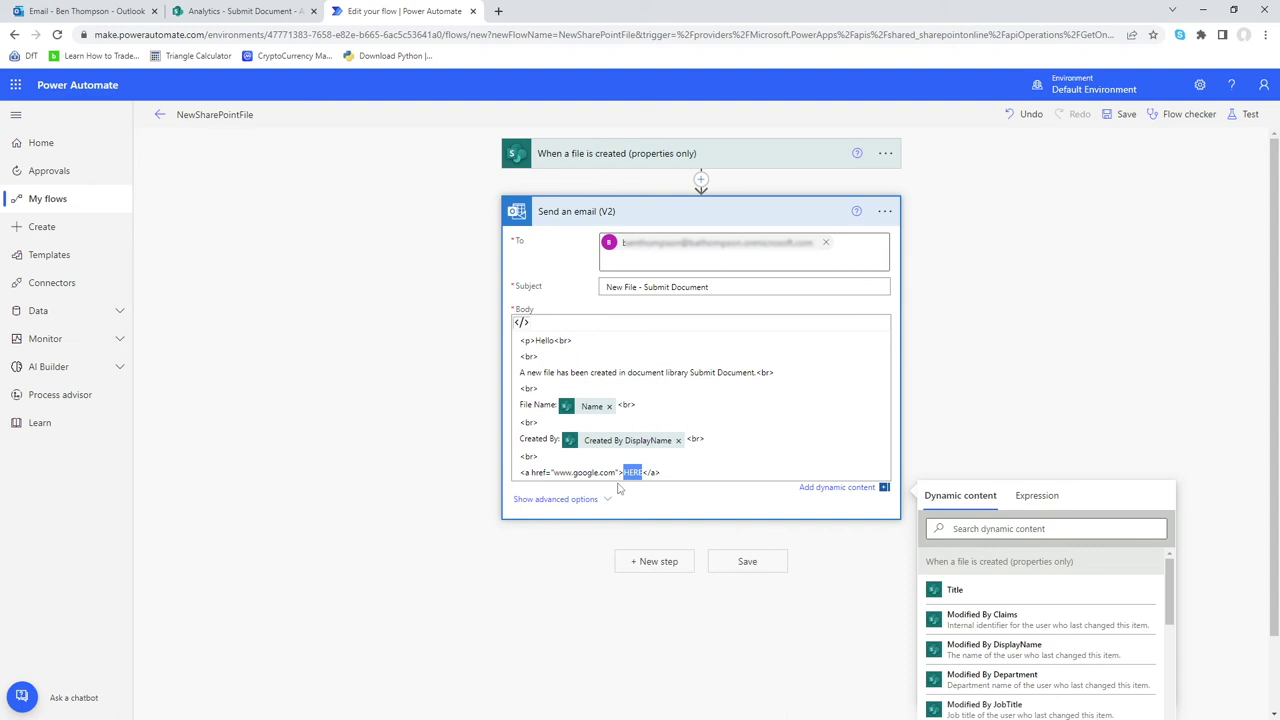
left_click(553, 473)
left_click_drag(555, 476, 614, 478)
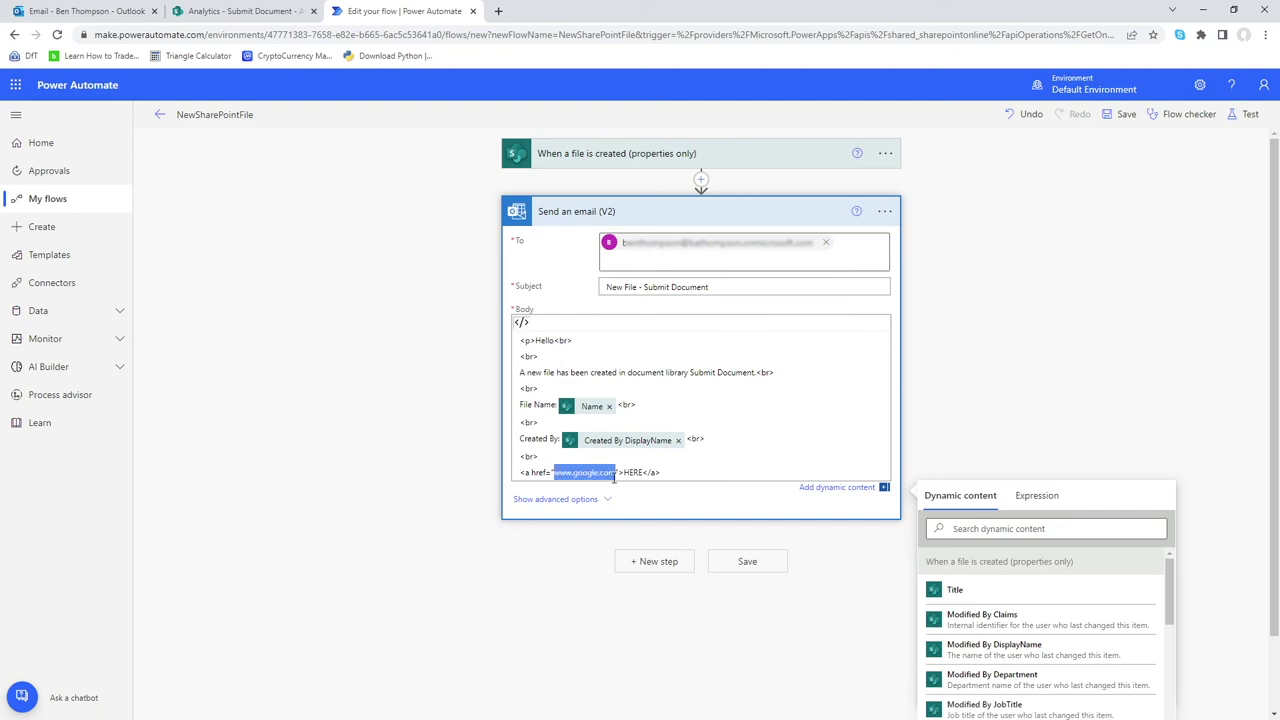
key("BackSpace")
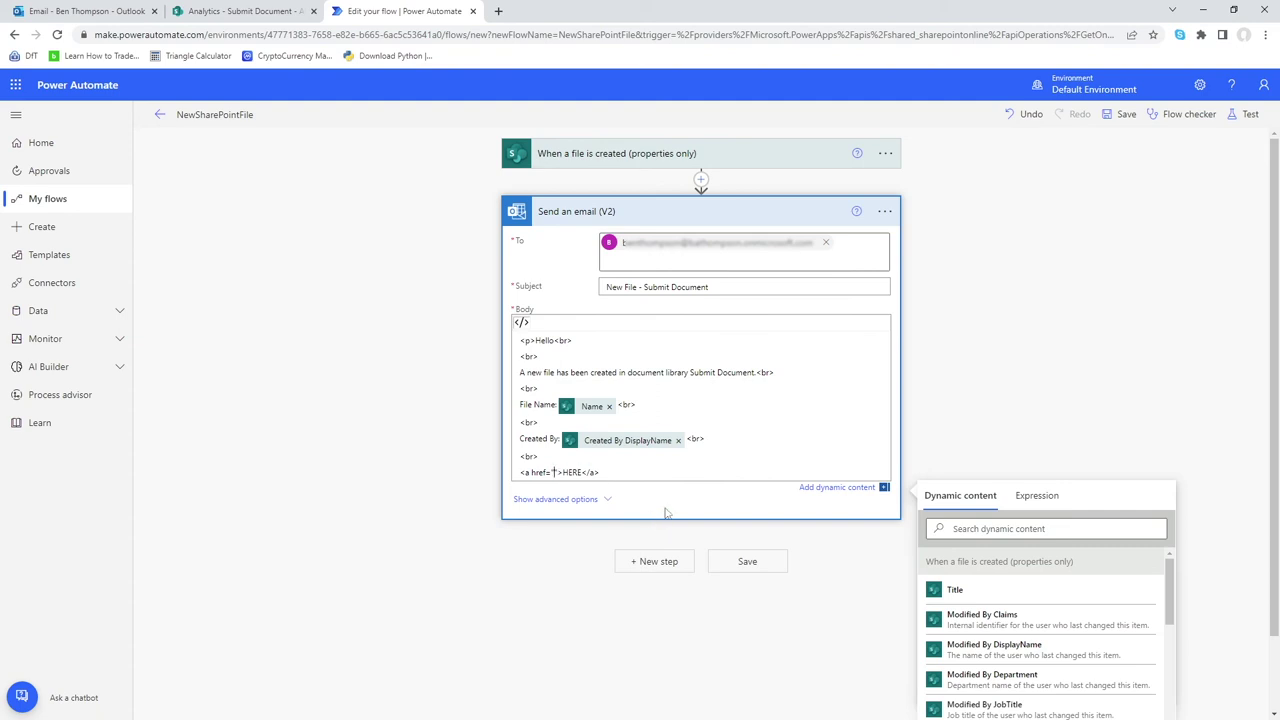
scroll(1033, 622, "down", 1)
scroll(1033, 622, "down", 5)
scroll(1033, 619, "down", 2)
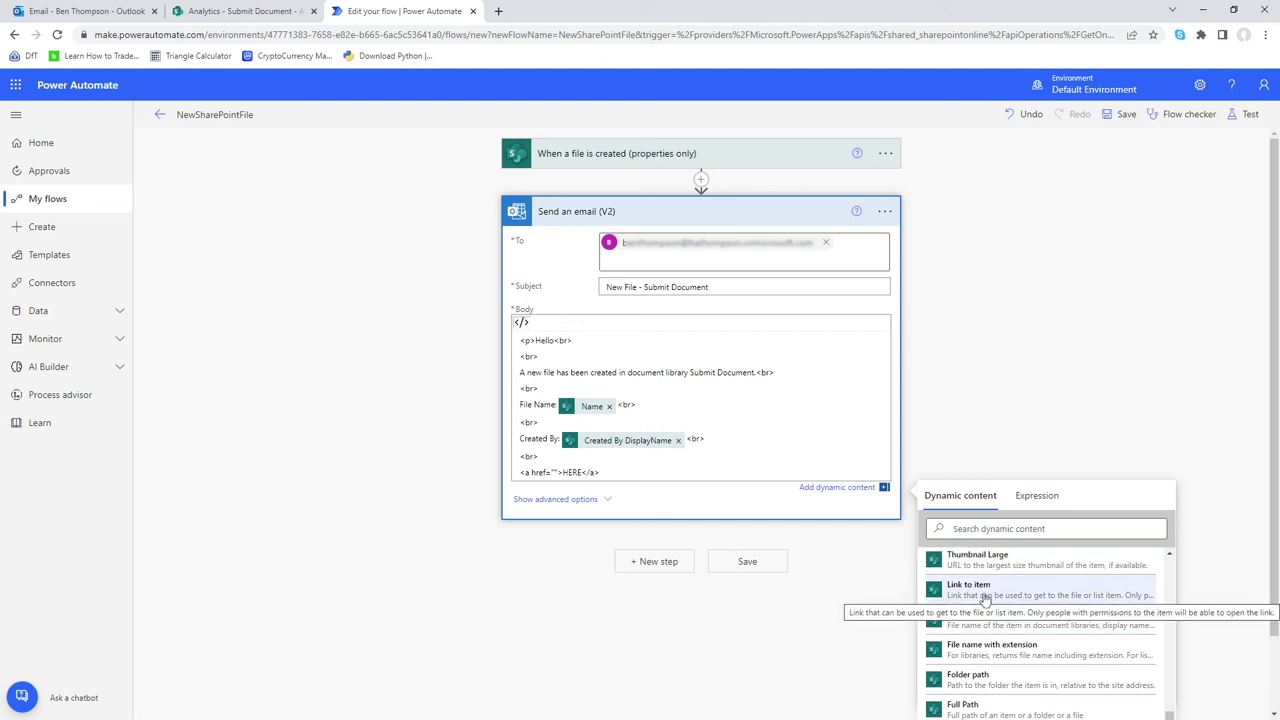
left_click(985, 590)
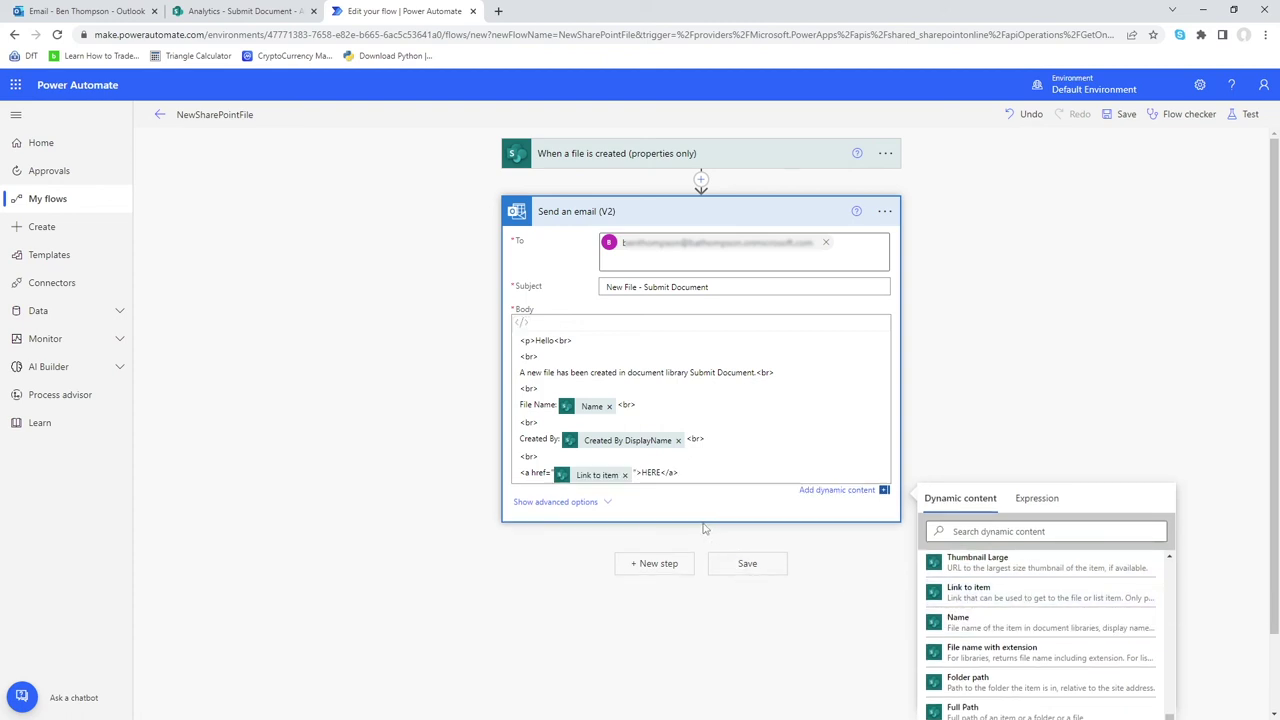
- Add "Click" before the HERE link and "to view document." after it in the email body
left_click(521, 473)
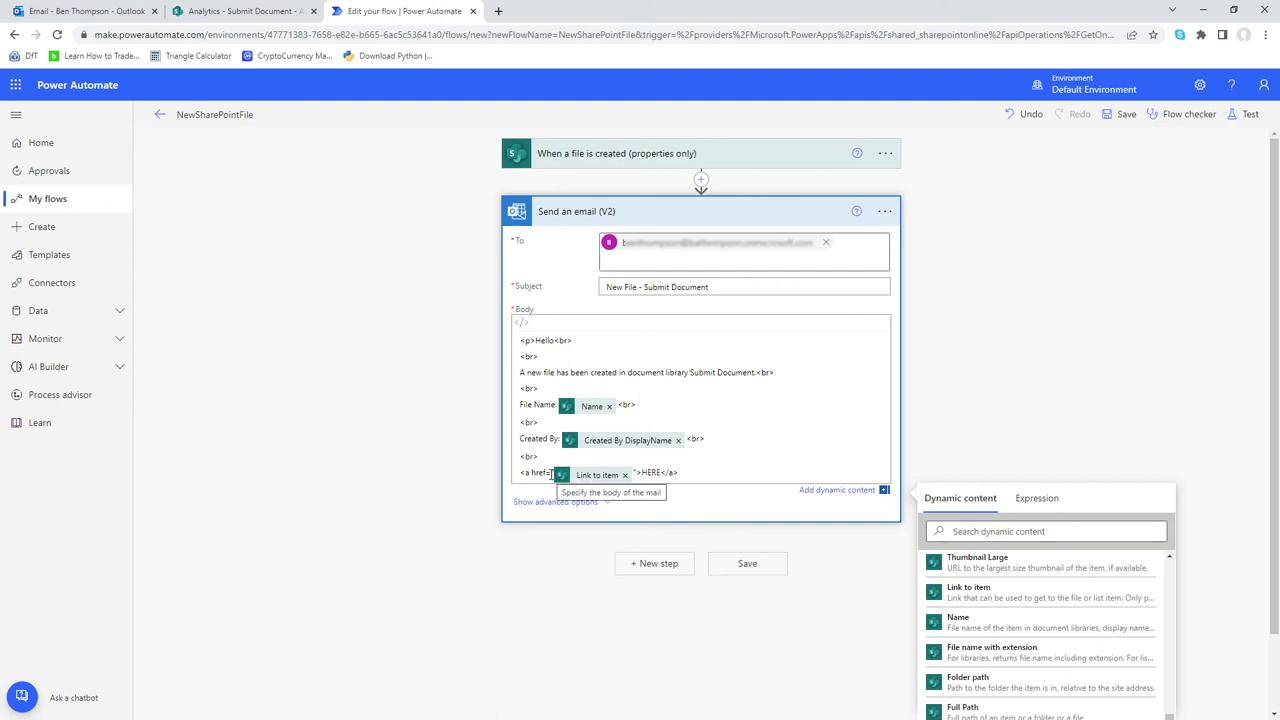
type("Click")
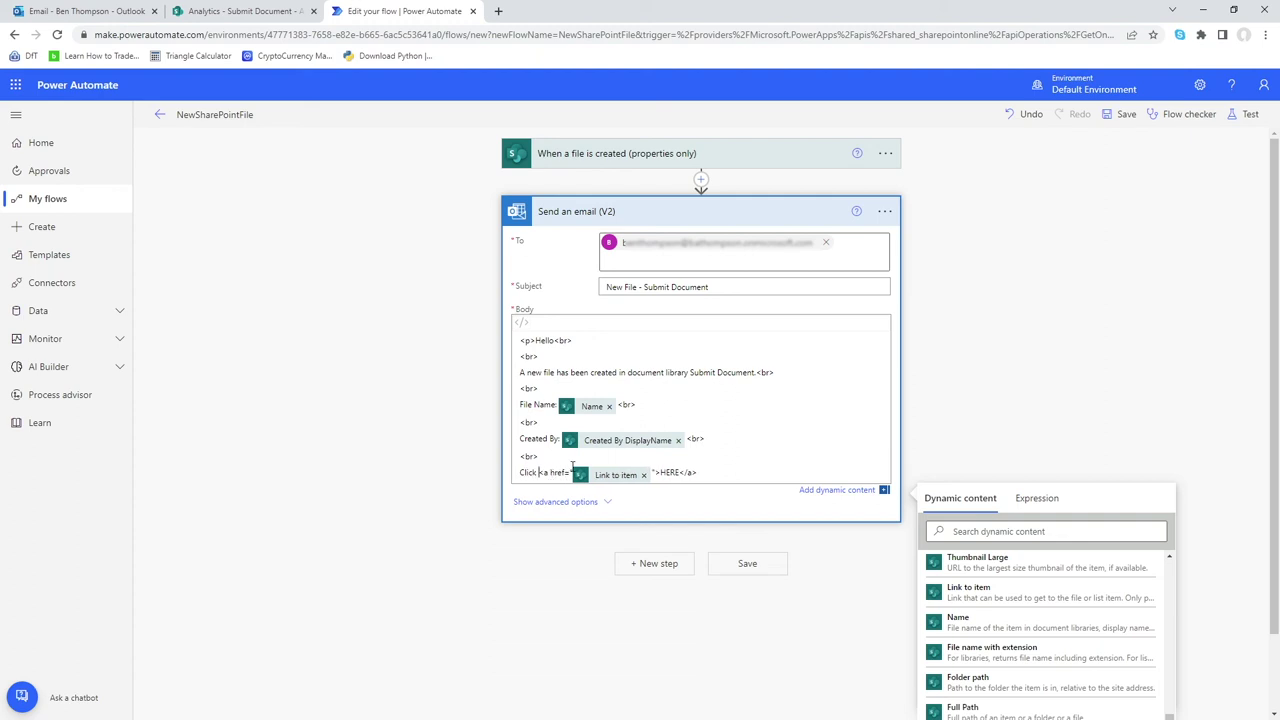
left_click(723, 477)
type("to view document.")
left_click(537, 474)
left_click(699, 474)
- Save the NewSharePointFile flow and start a manual test of it
left_click(749, 565)
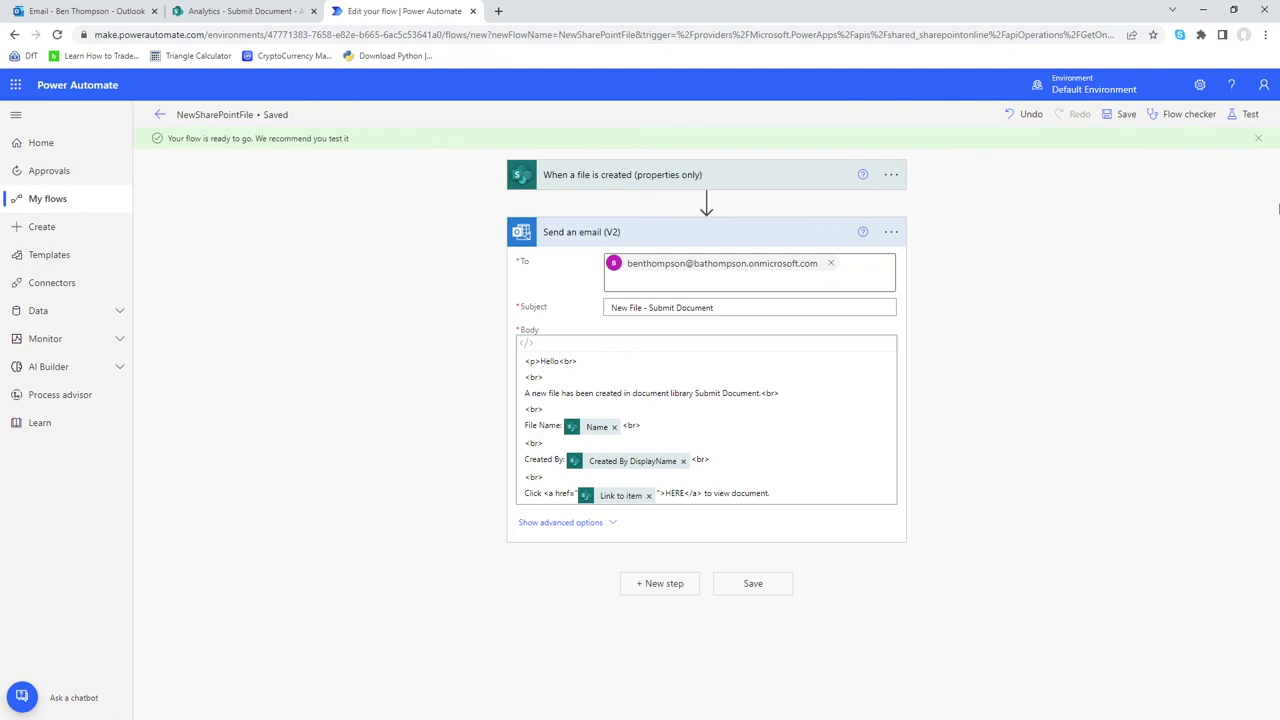
left_click(1245, 114)
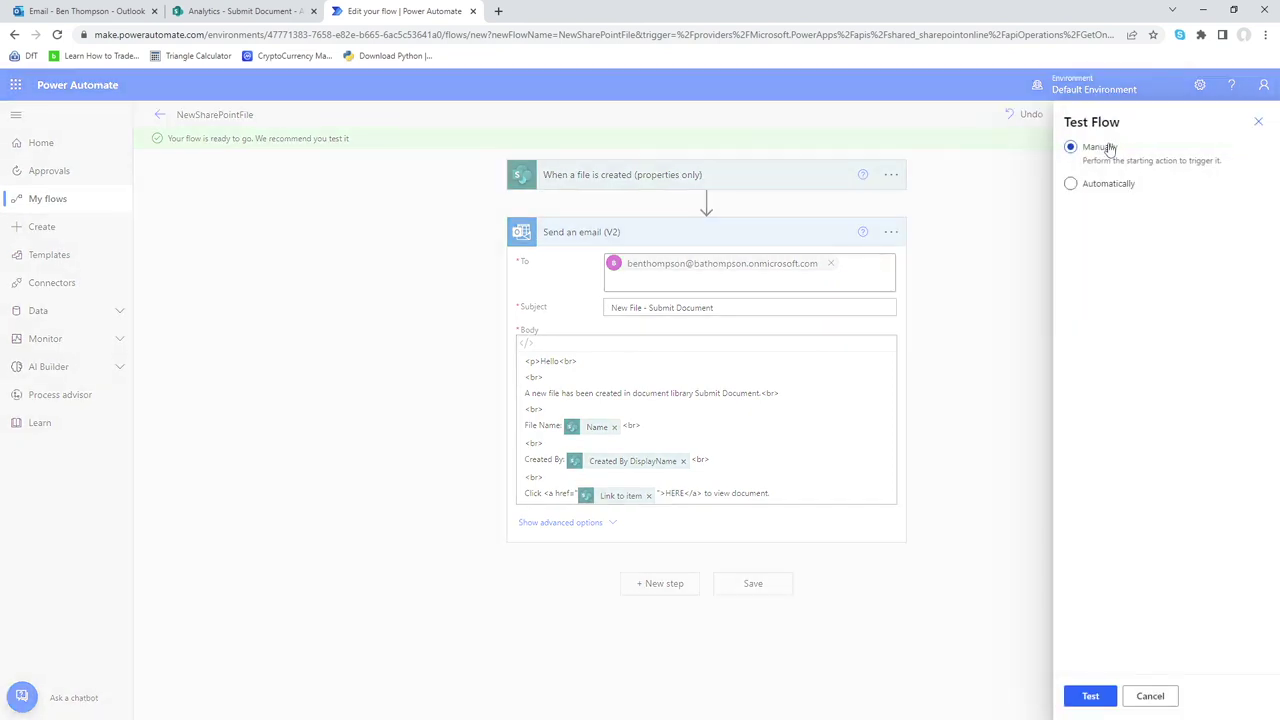
left_click(1090, 696)
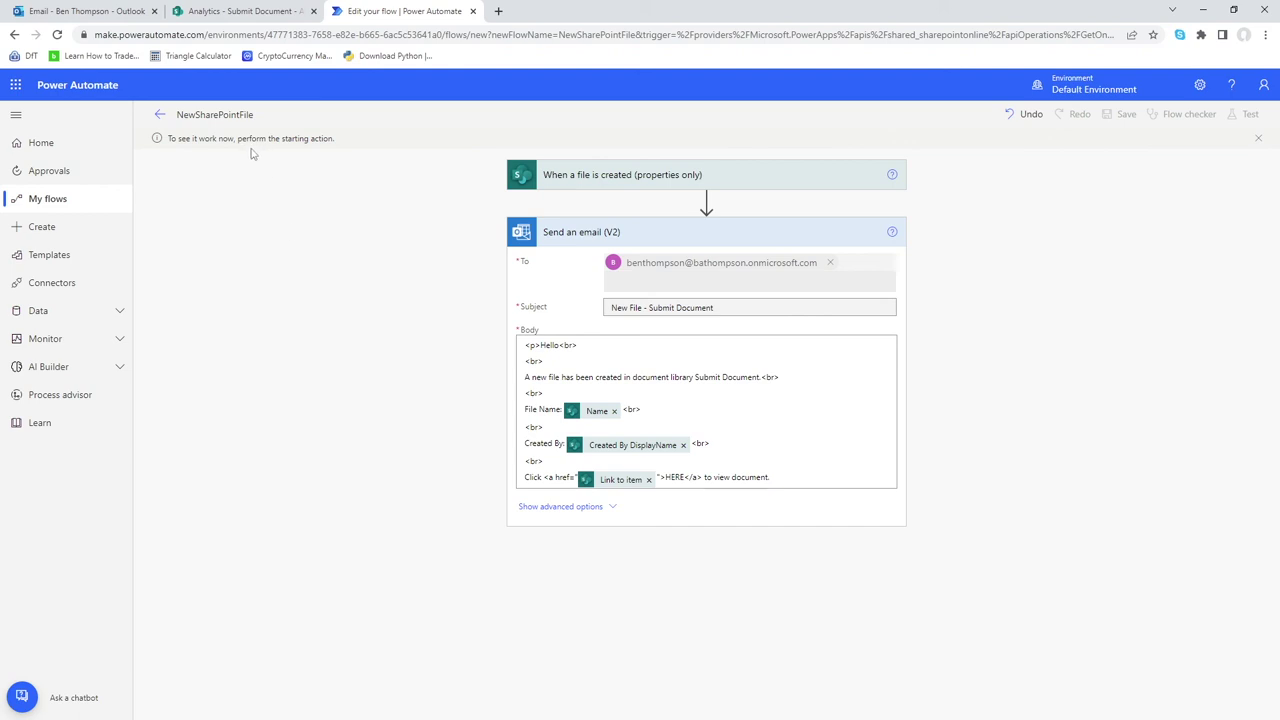
- Switch to SharePoint and upload ImportantDocument.xlsx from the Desktop to the Submit Document library
left_click(247, 13)
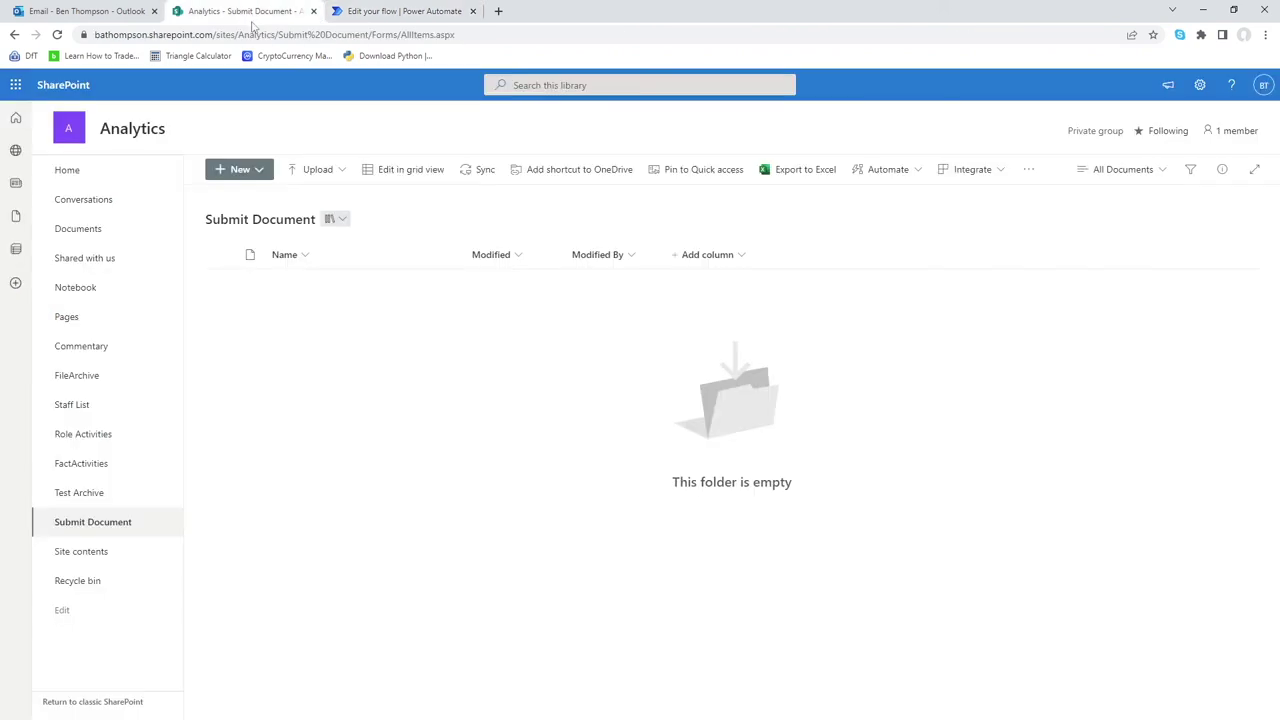
left_click(336, 172)
left_click(321, 197)
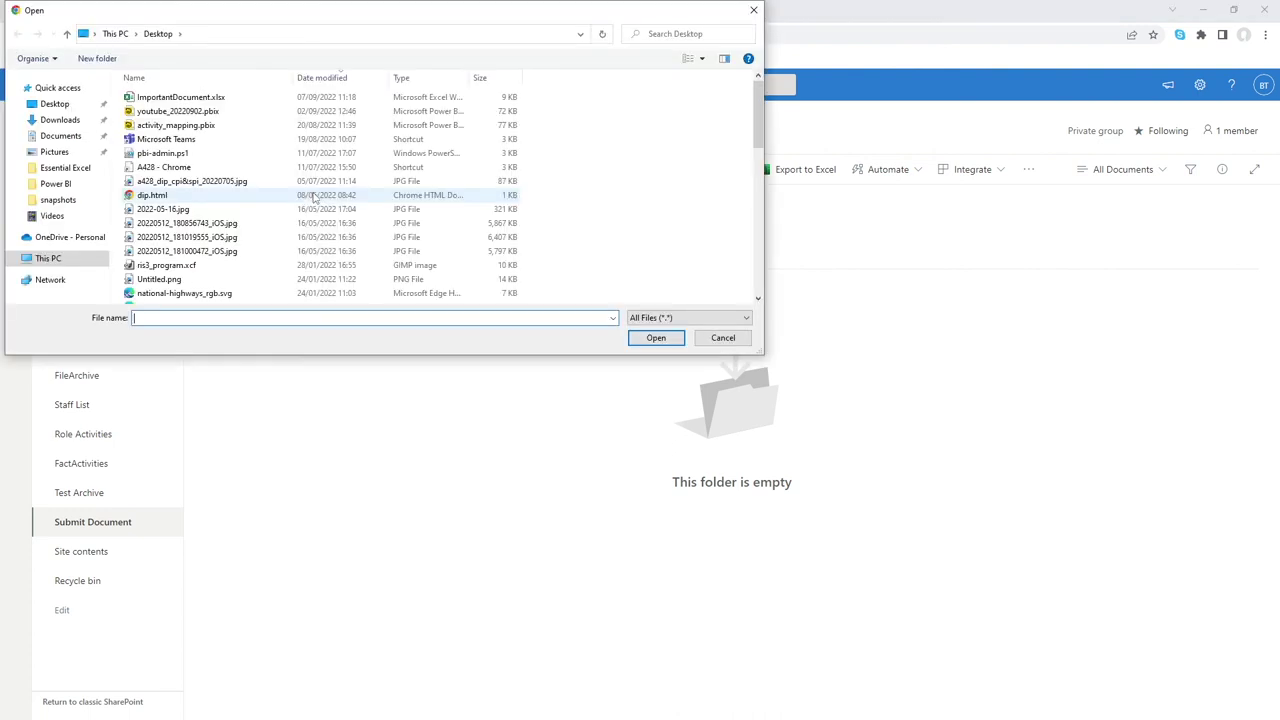
left_click(198, 98)
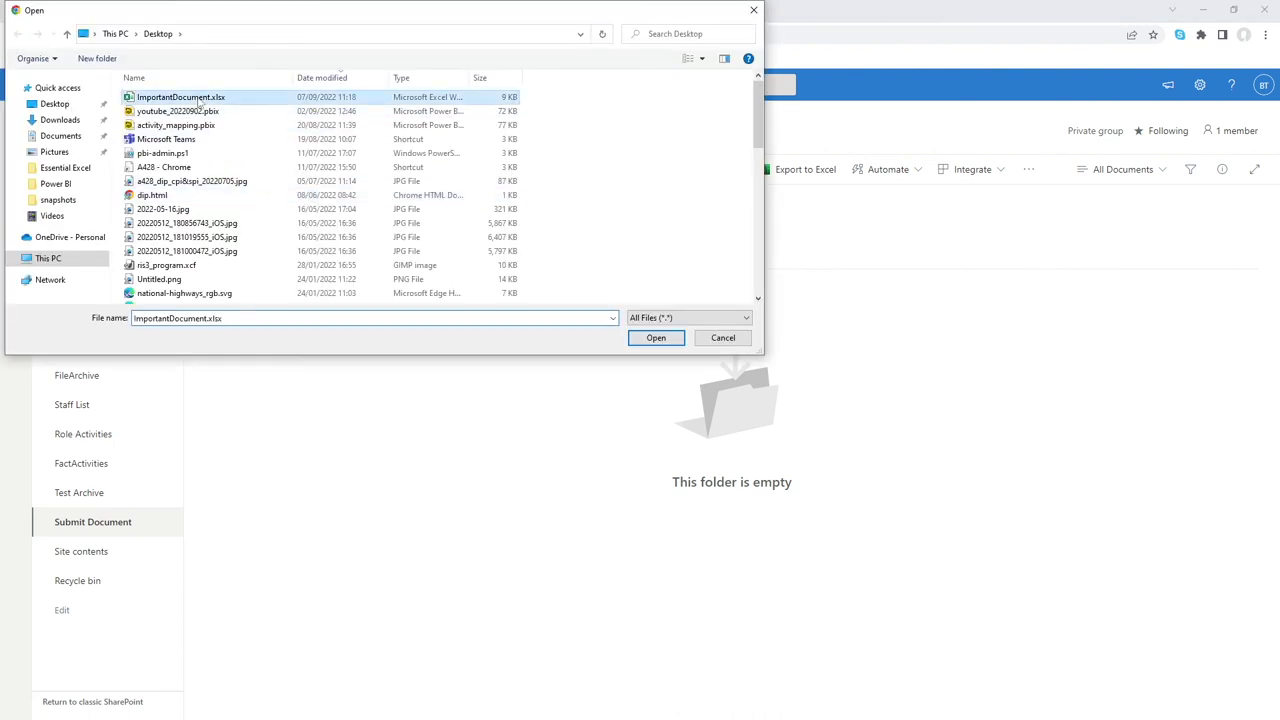
left_click(653, 340)
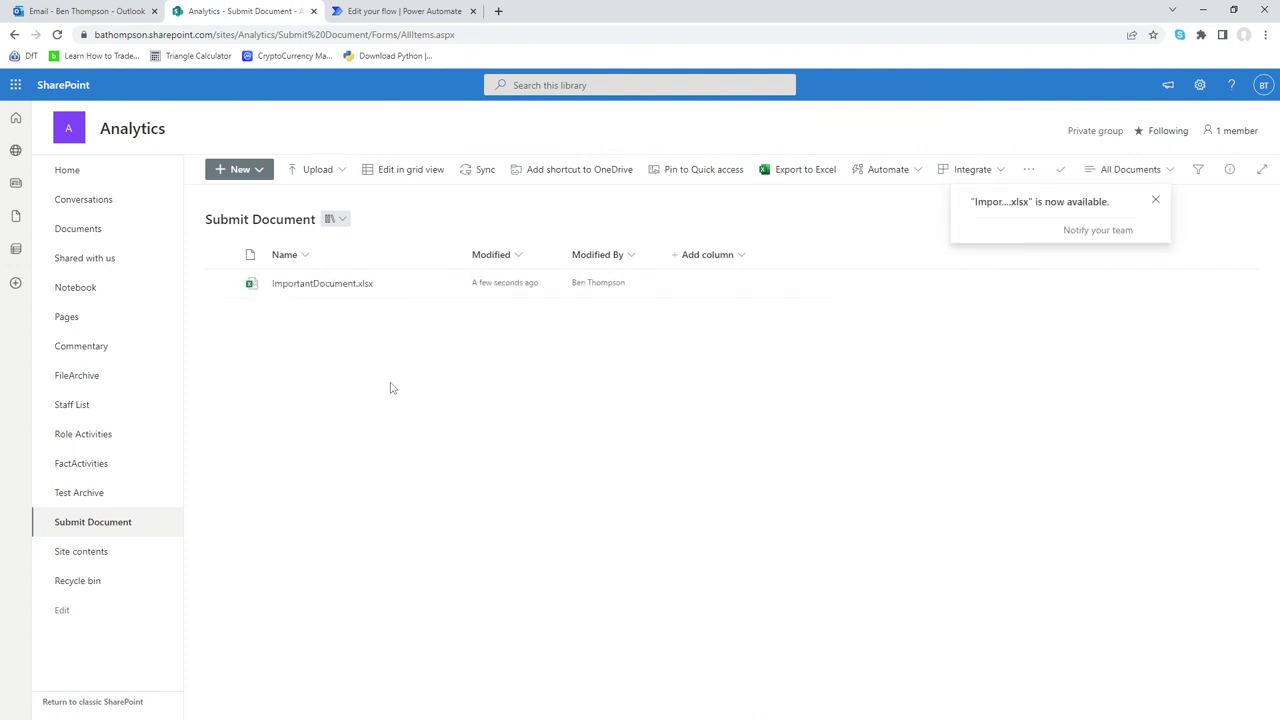
- Switch to Outlook, open the newest "New File - Submit Document" email and check its file details and link line
left_click(100, 14)
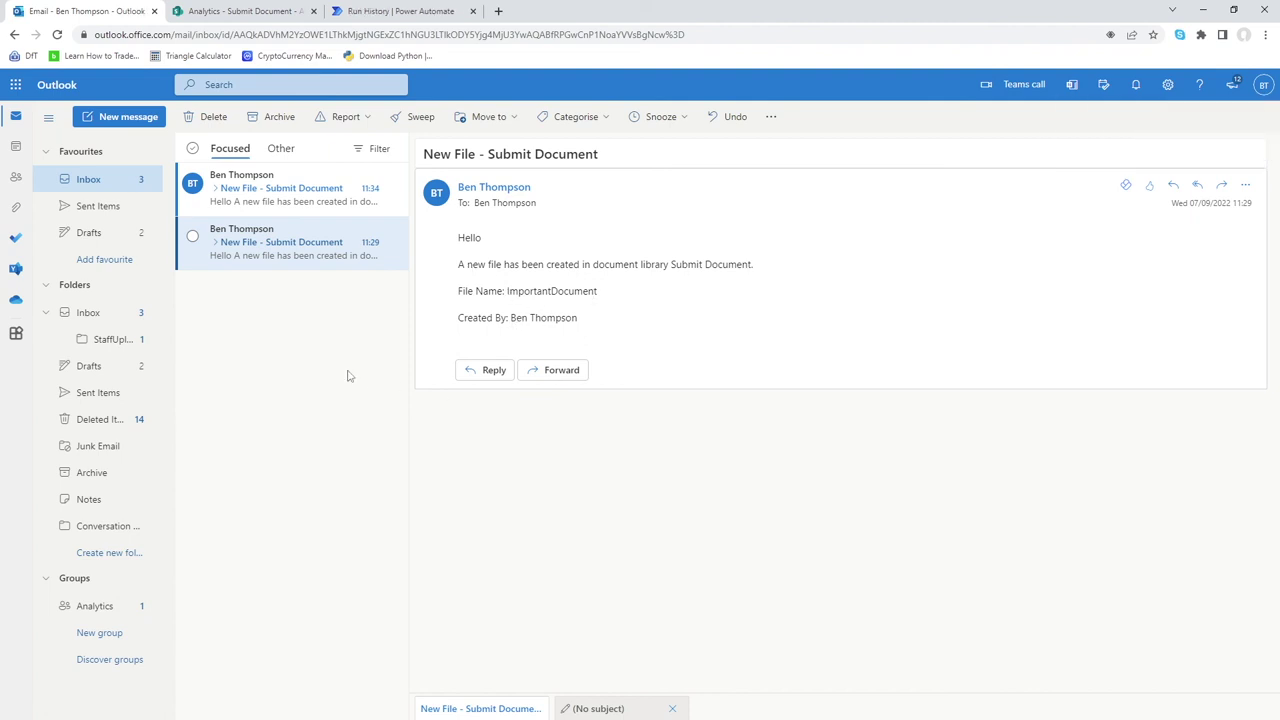
left_click(274, 194)
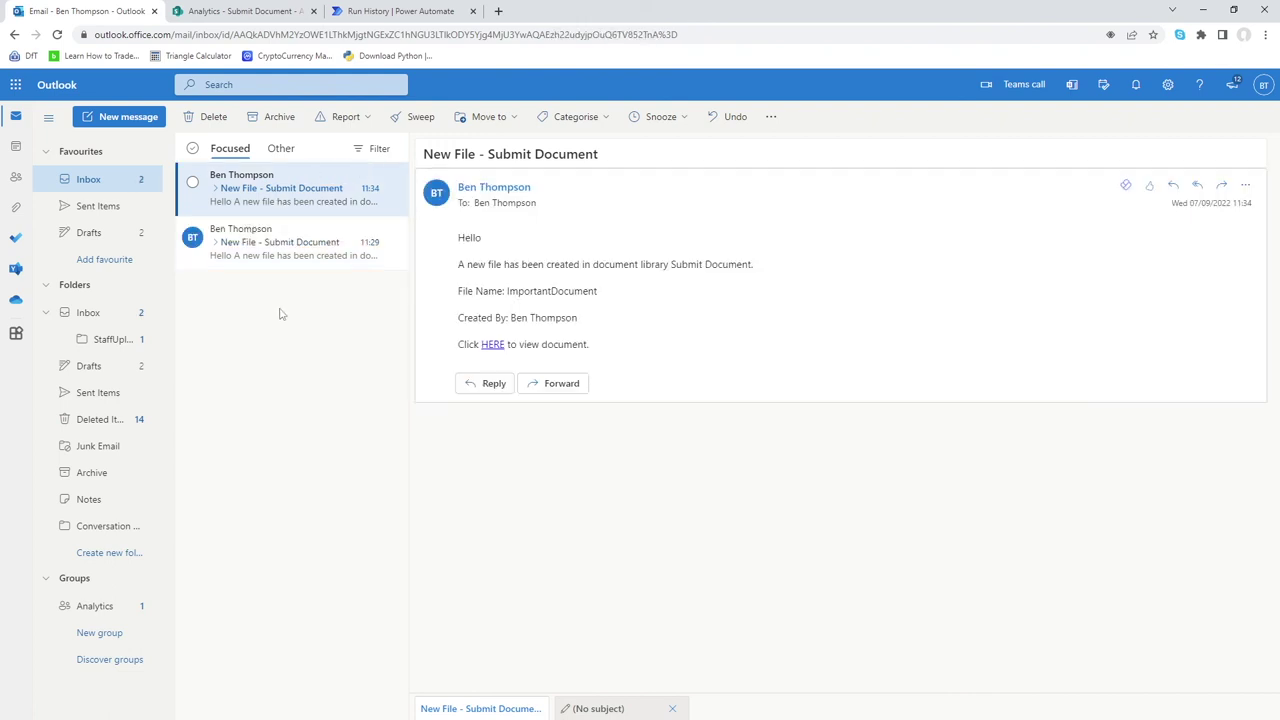
left_click_drag(568, 320, 459, 236)
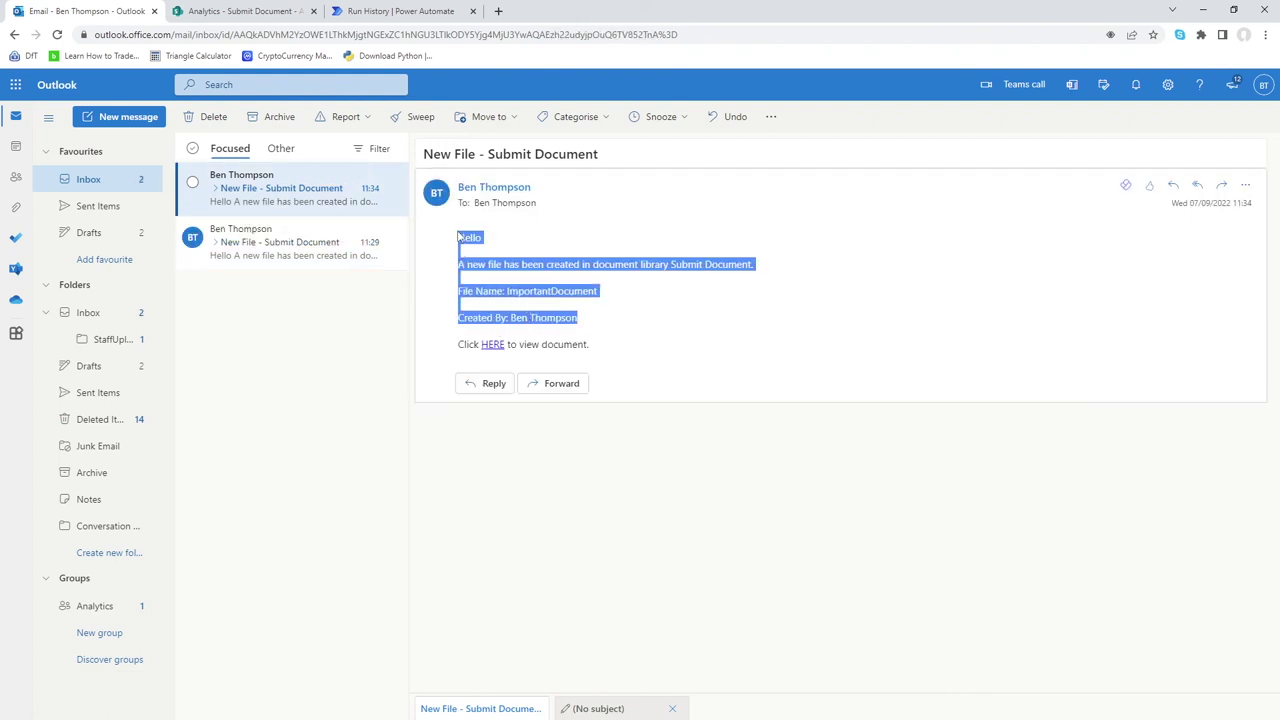
left_click(471, 352)
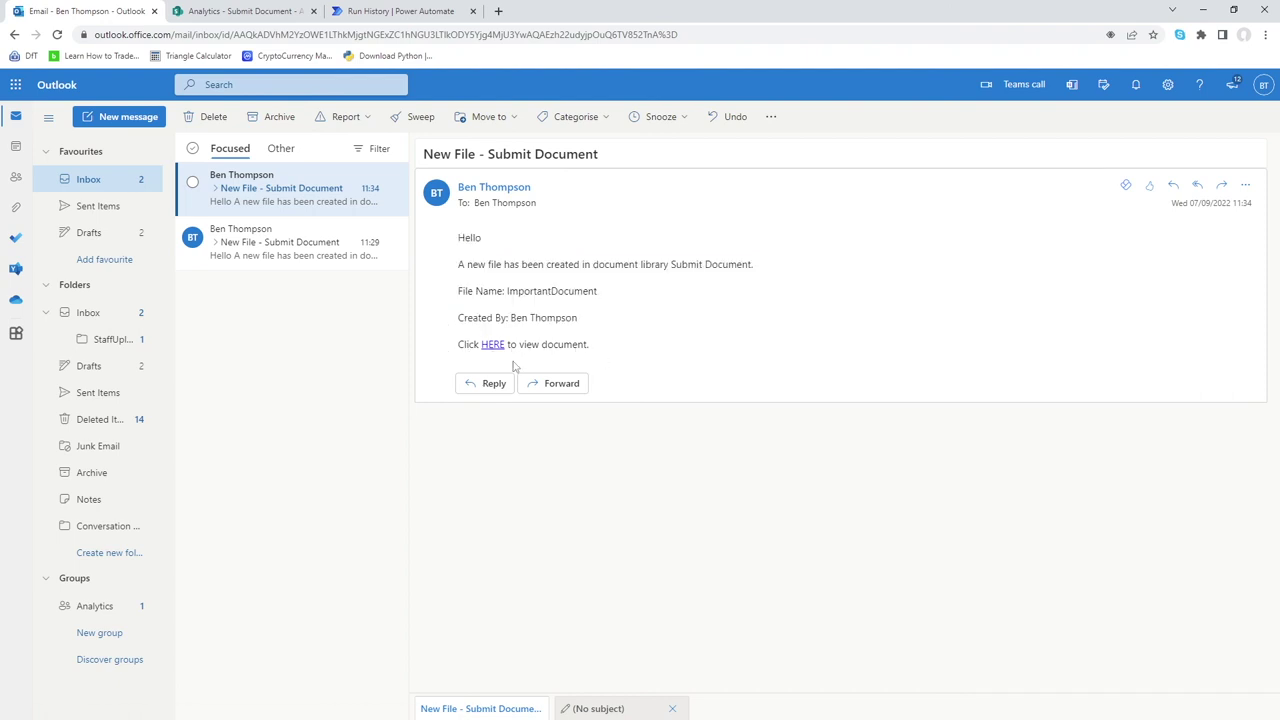
- Follow the email's HERE link, check the contents of the ImportantDocument workbook in Excel, and return to the email in Outlook
left_click(493, 347)
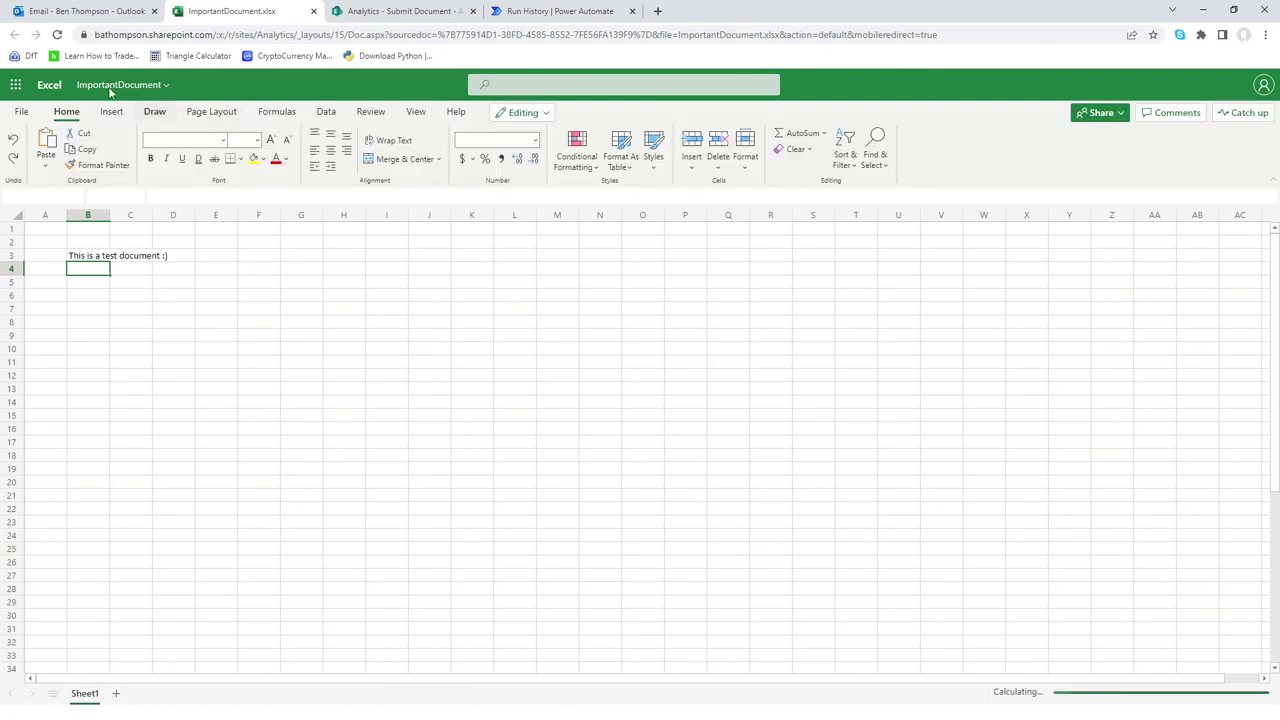
left_click(97, 256)
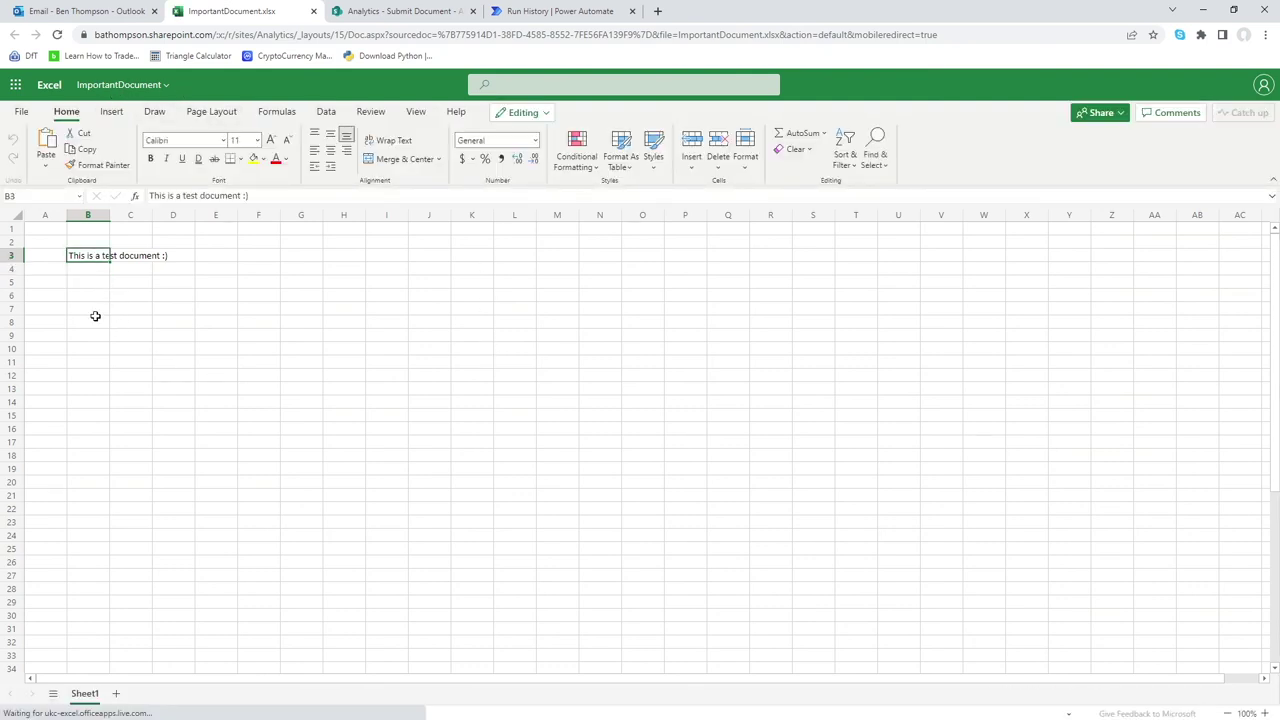
left_click(97, 347)
left_click(100, 321)
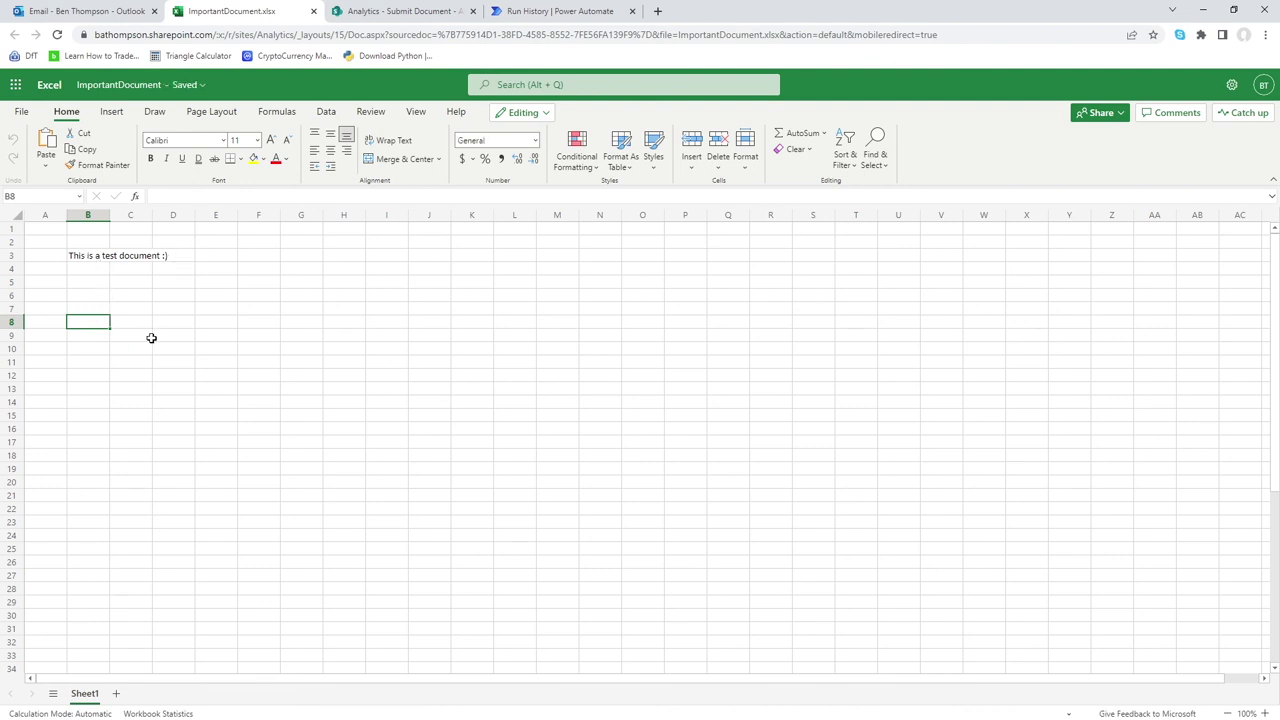
left_click(88, 11)
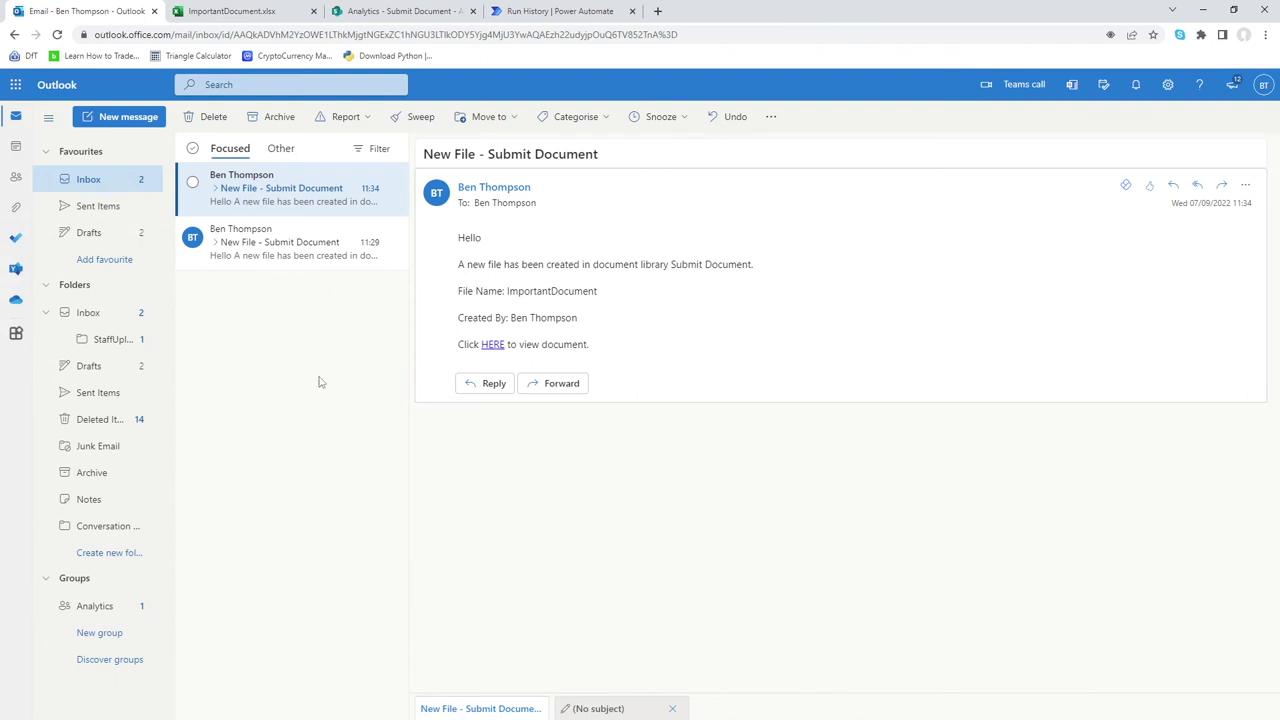